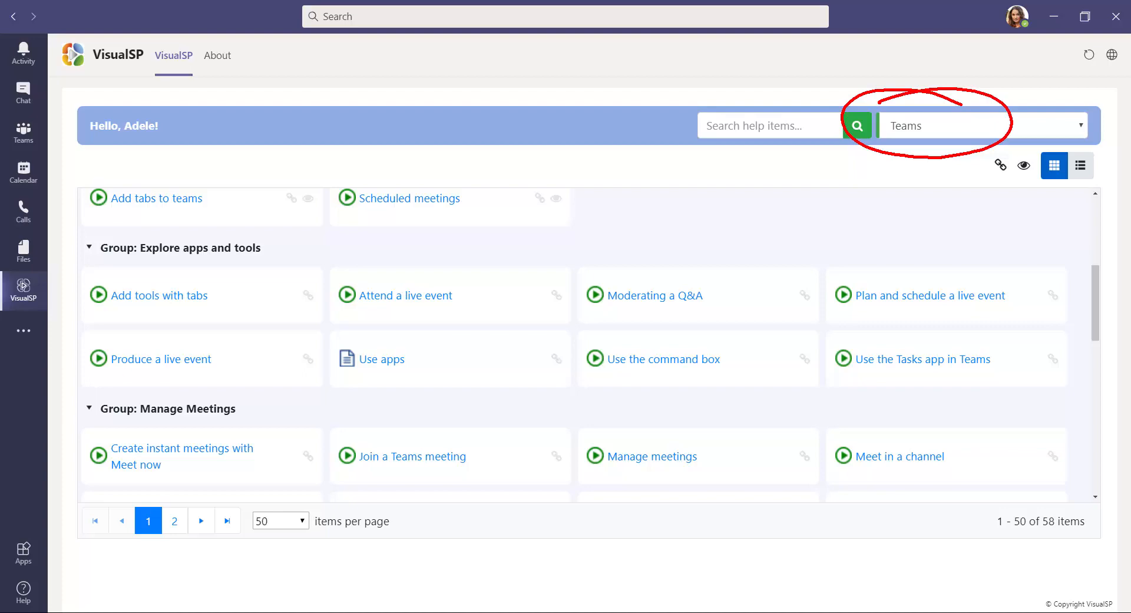
Open the "Attend a live event" help item, sample its video up to about 00:11 and read the written instructions below it
click(413, 296)
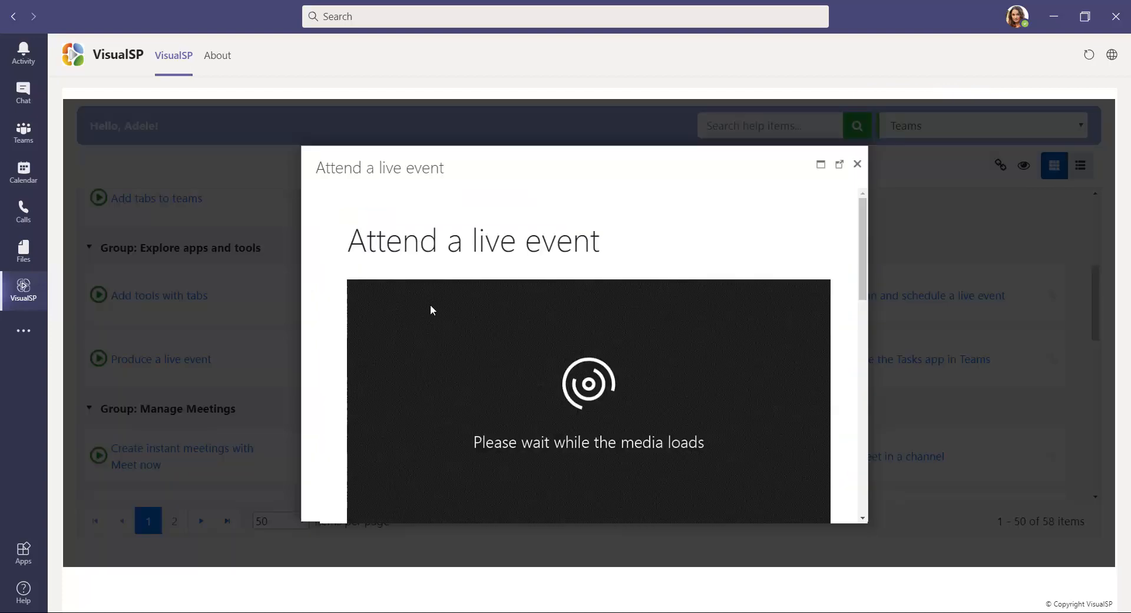
click(574, 334)
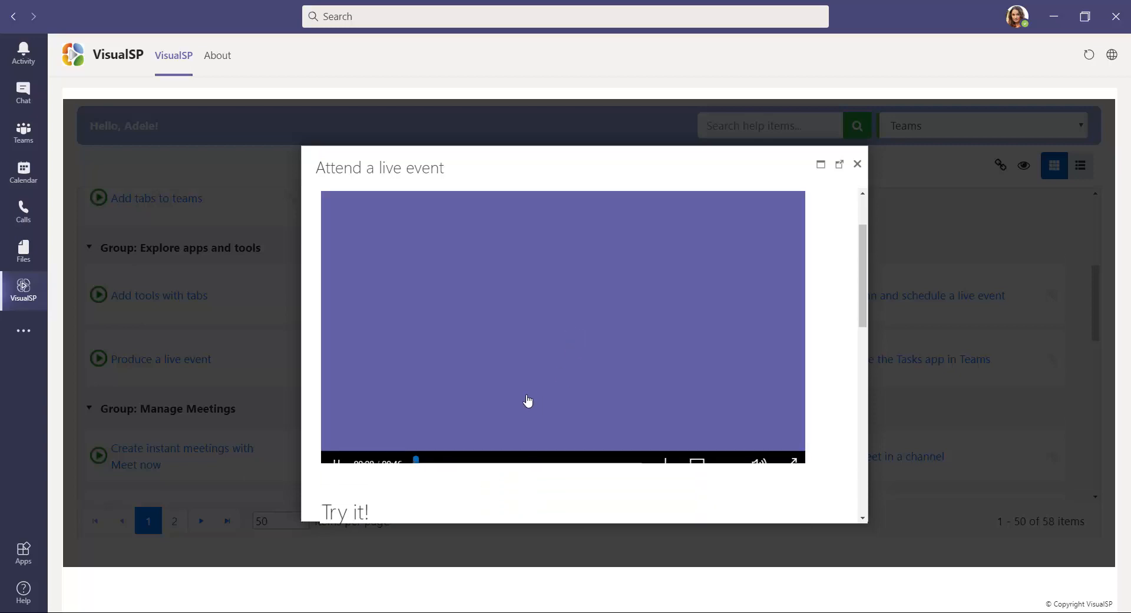
click(469, 445)
click(522, 366)
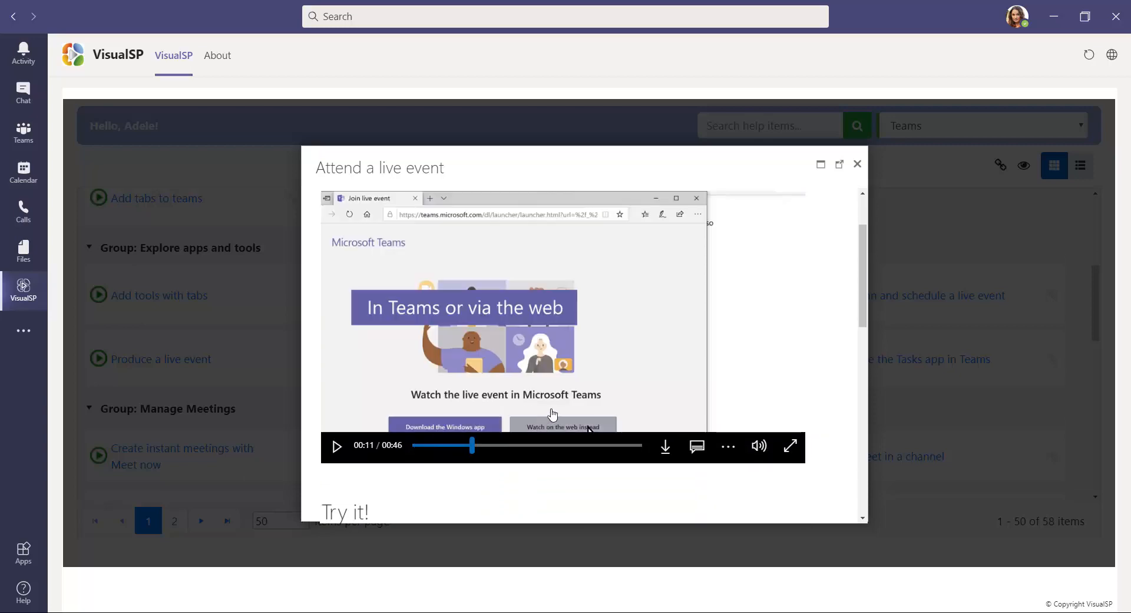
scroll(791, 454, down, 5)
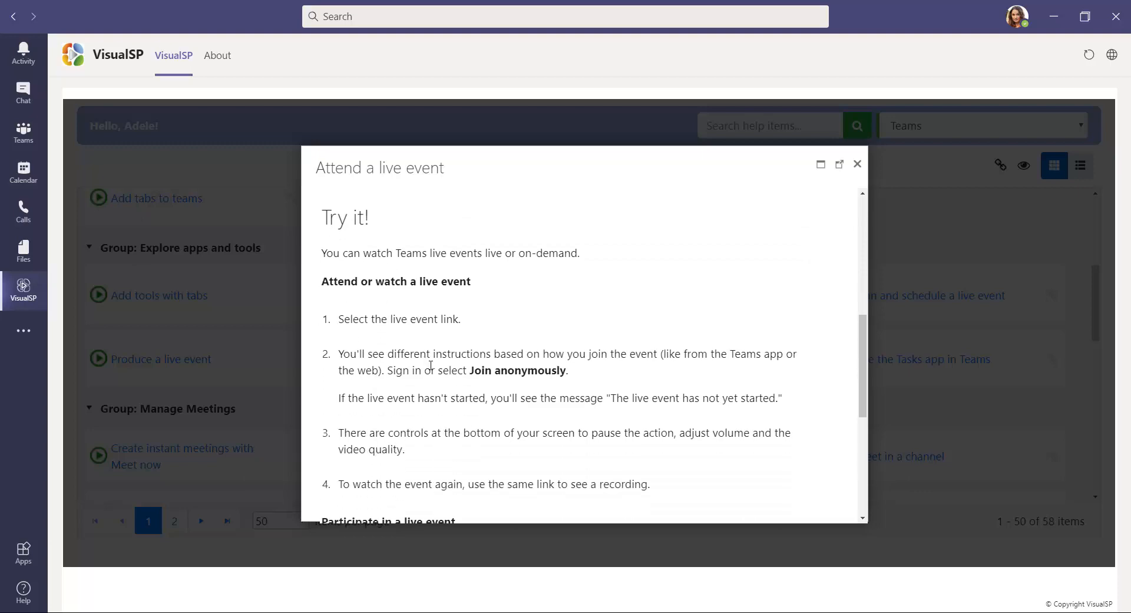
scroll(768, 279, down, 3)
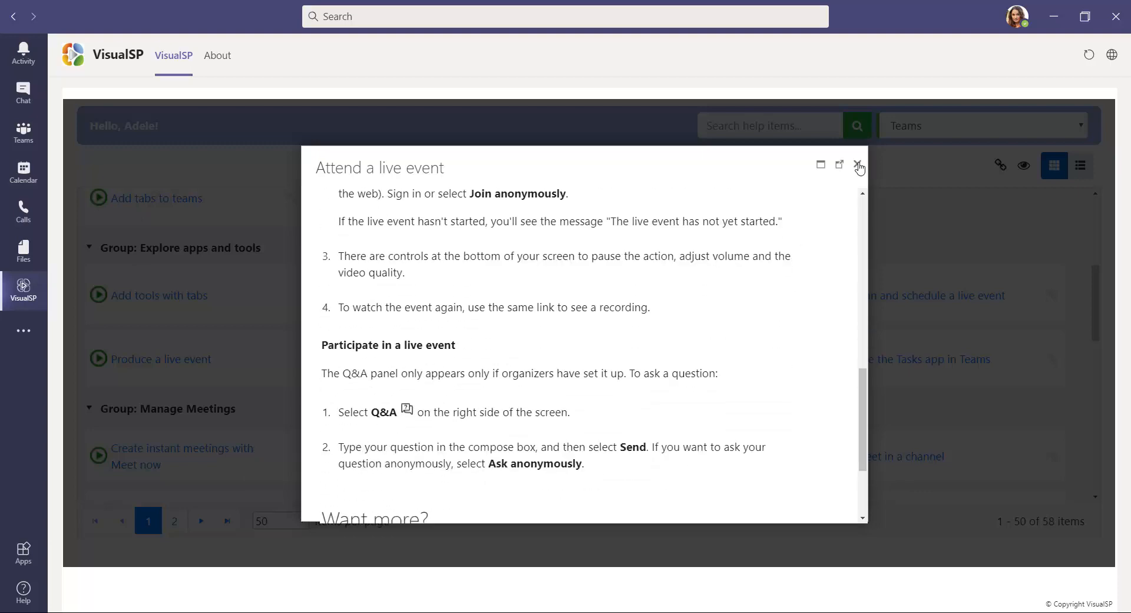
click(857, 164)
Open the "Use the command box" help item, look over its video and Try it section, and close it
scroll(722, 335, down, 3)
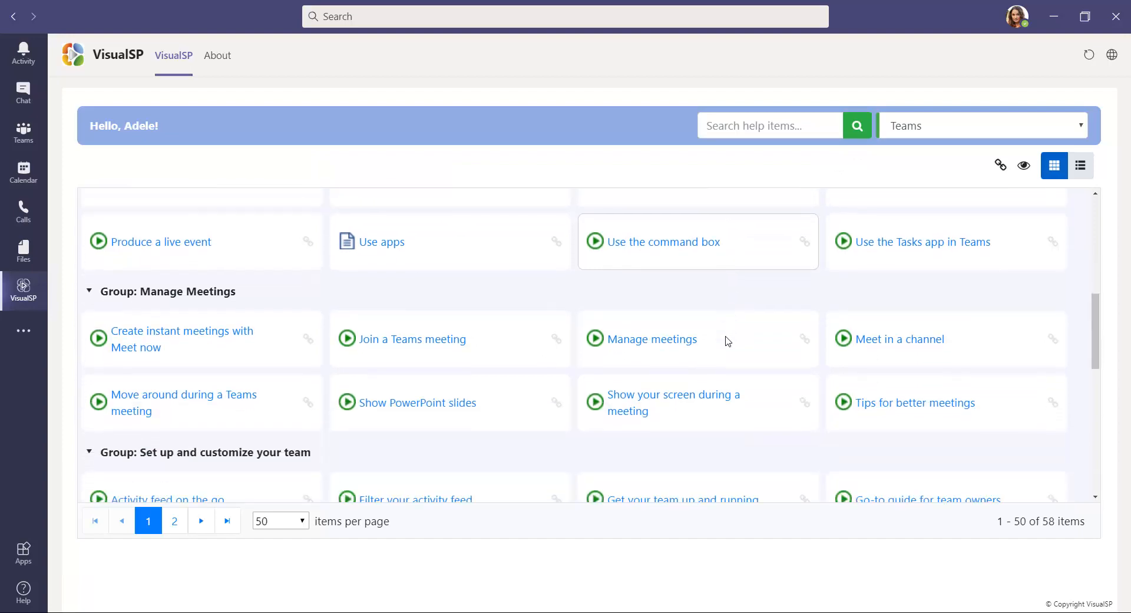
scroll(714, 336, up, 2)
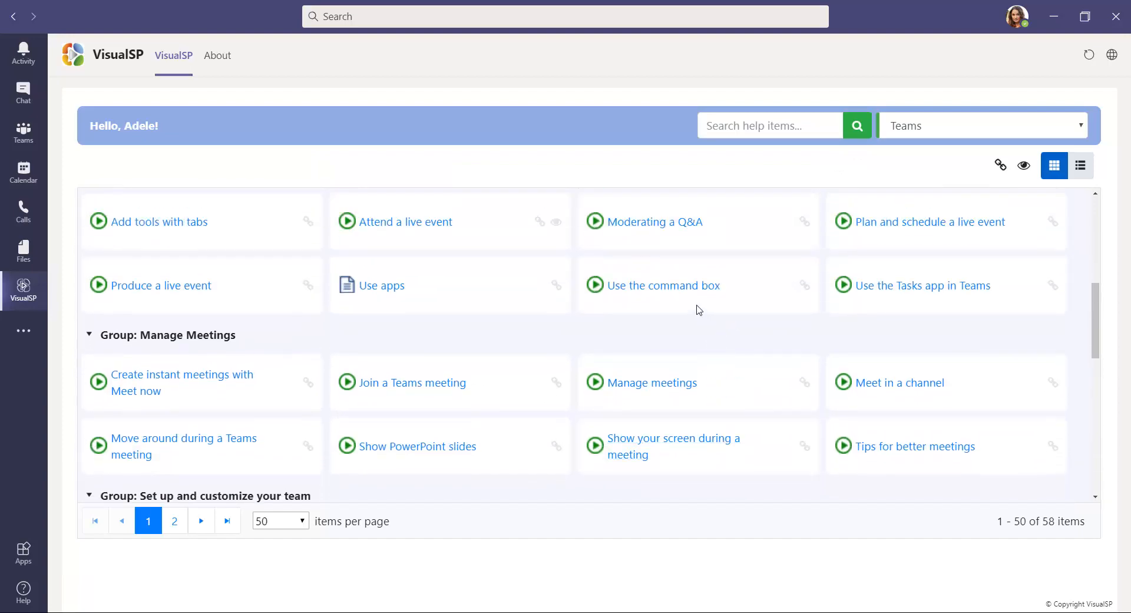
click(690, 289)
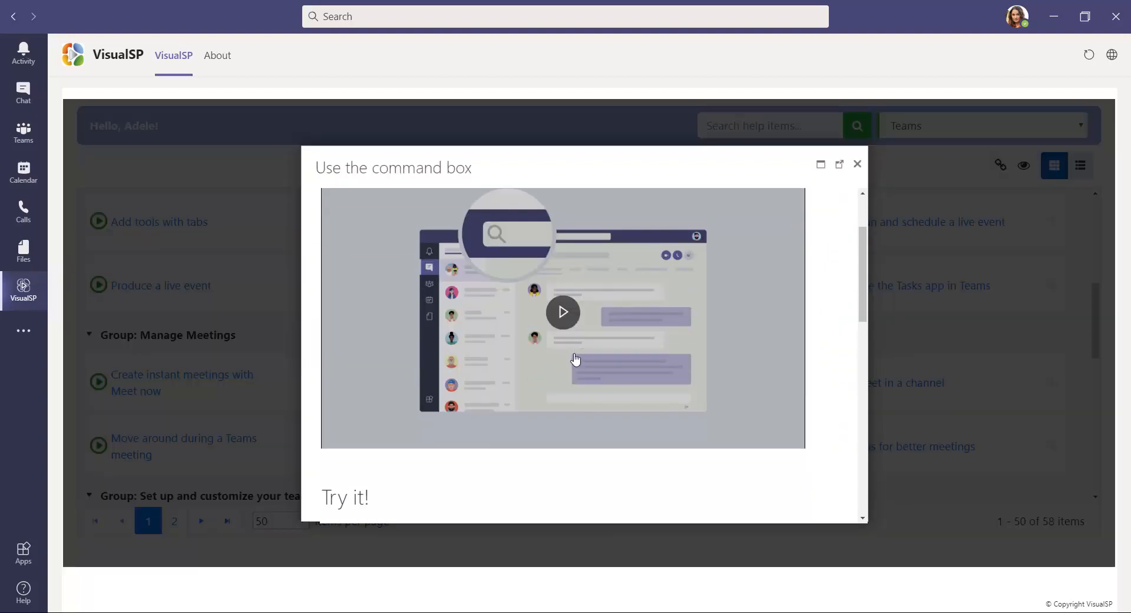
scroll(703, 303, down, 3)
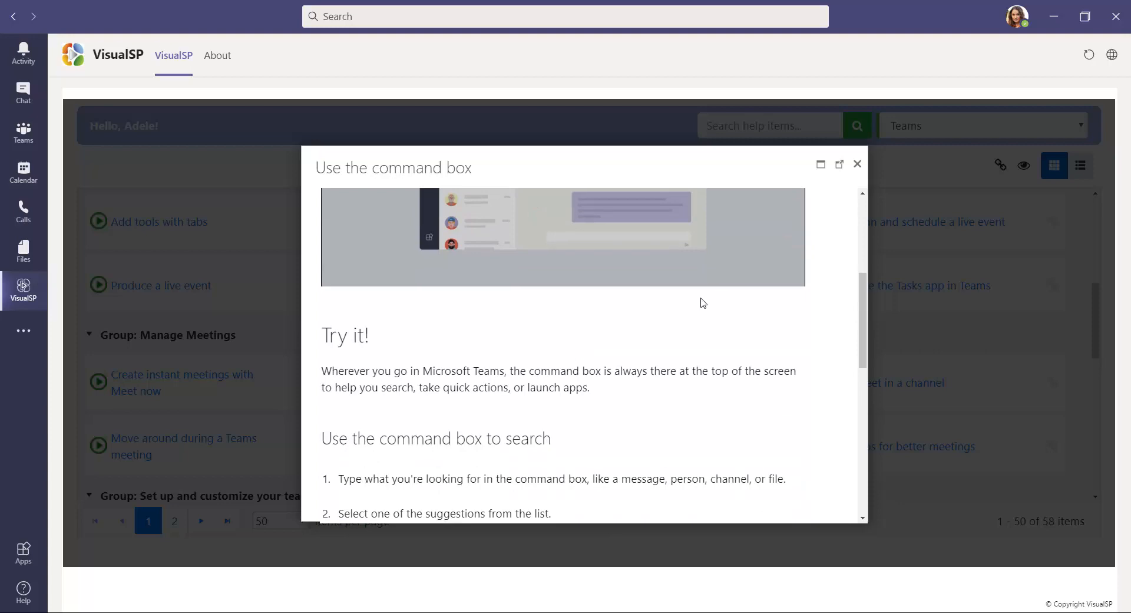
click(858, 165)
Browse the remaining Teams help items and switch the application filter to Excel Online
scroll(750, 344, down, 6)
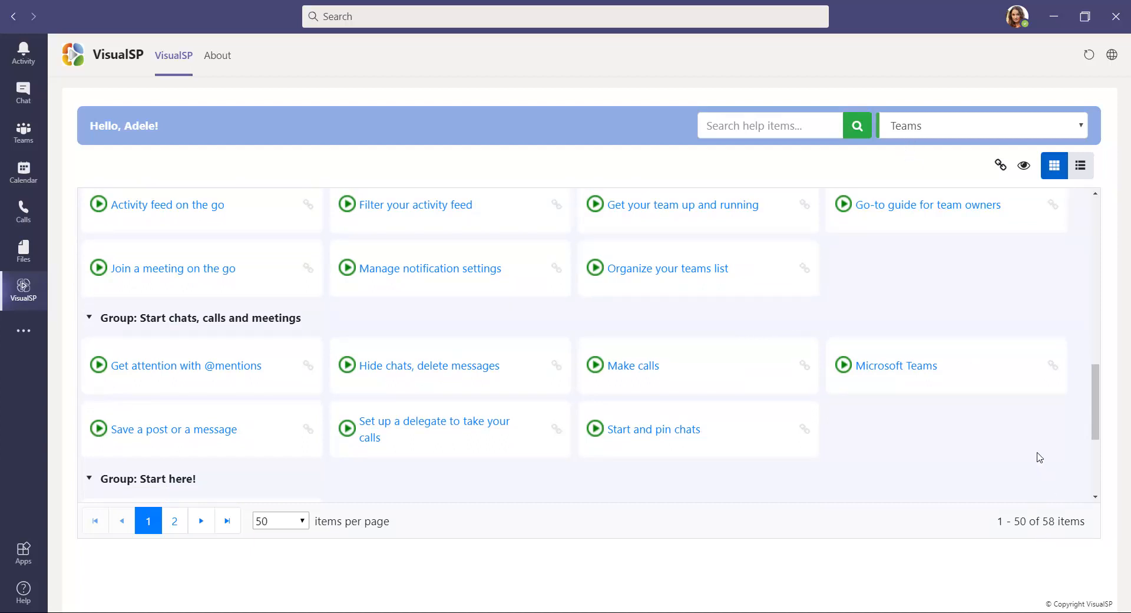
click(972, 128)
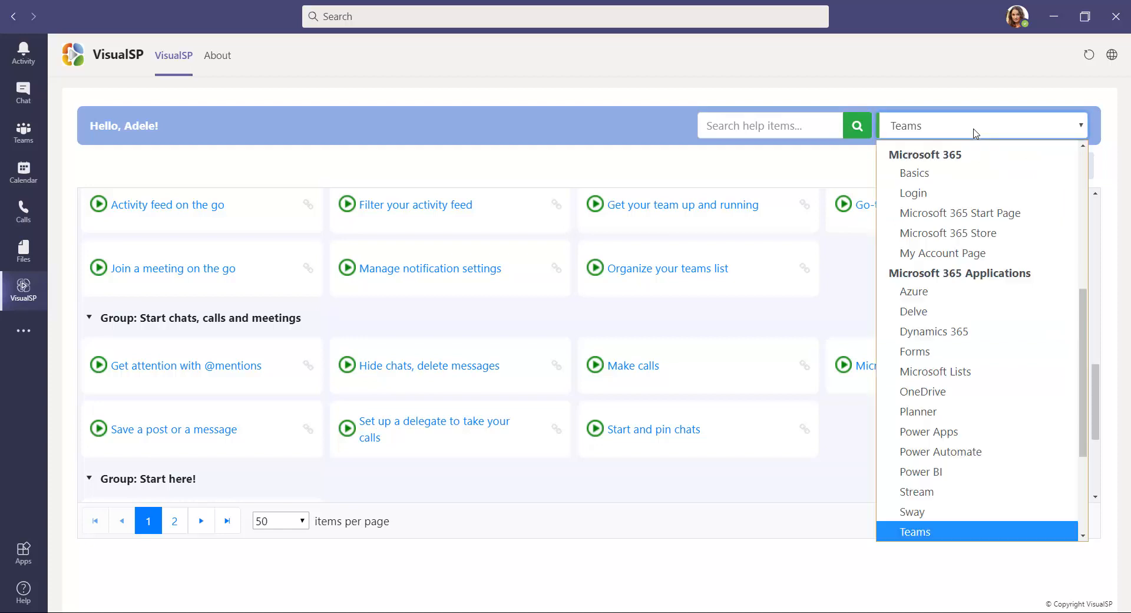
scroll(978, 209, up, 1)
drag(1082, 337, 1091, 236)
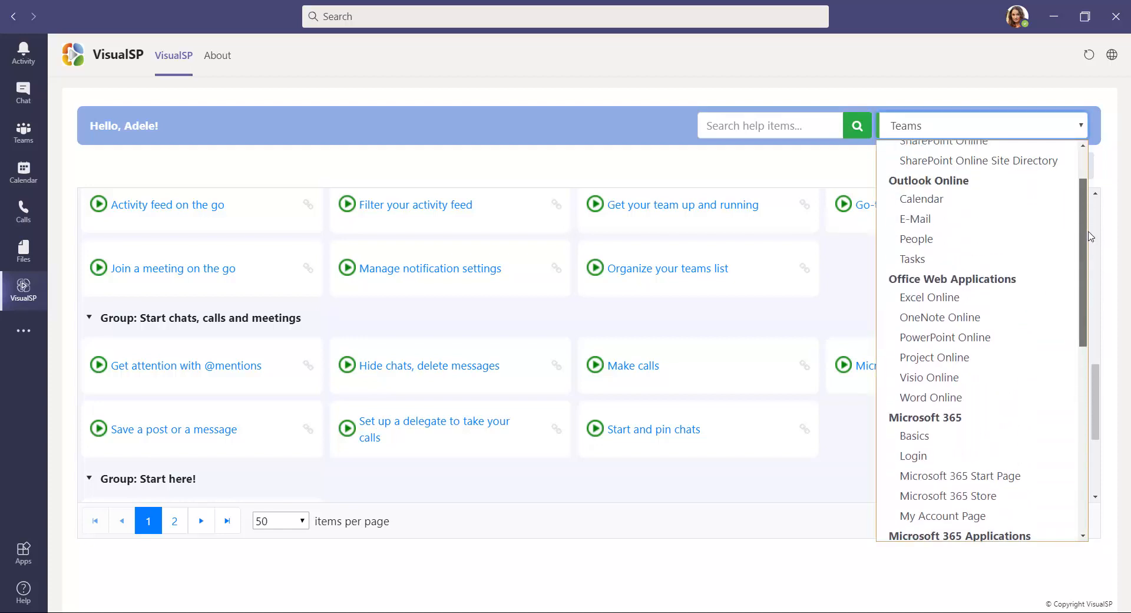
click(942, 298)
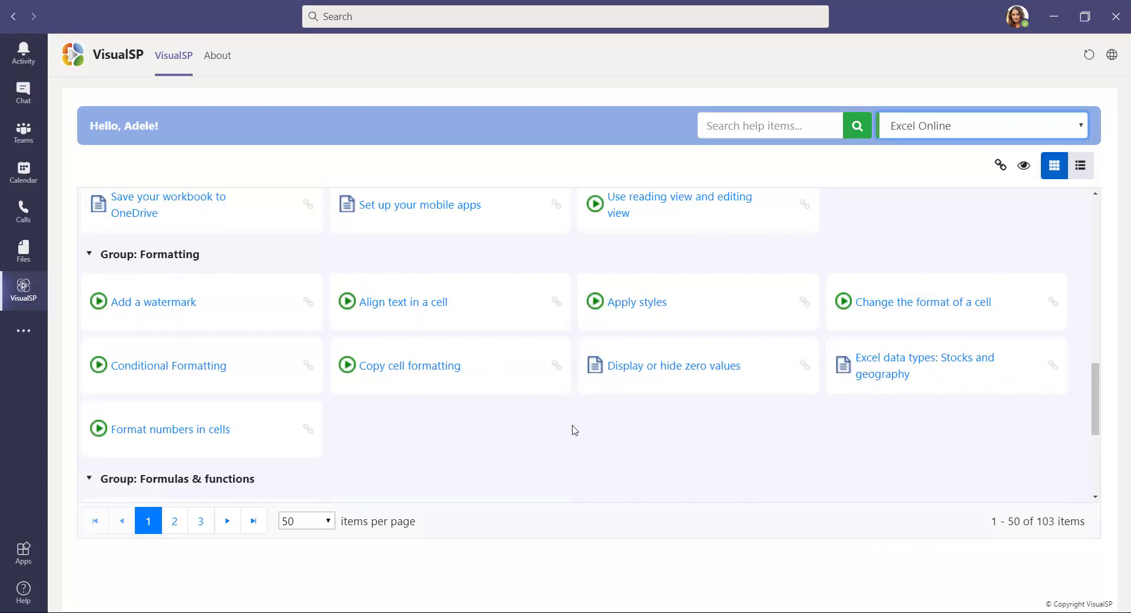
Open the "Align text in a cell" help item in the Formatting group, sample its video up to about 00:18 and close it
scroll(574, 430, up, 1)
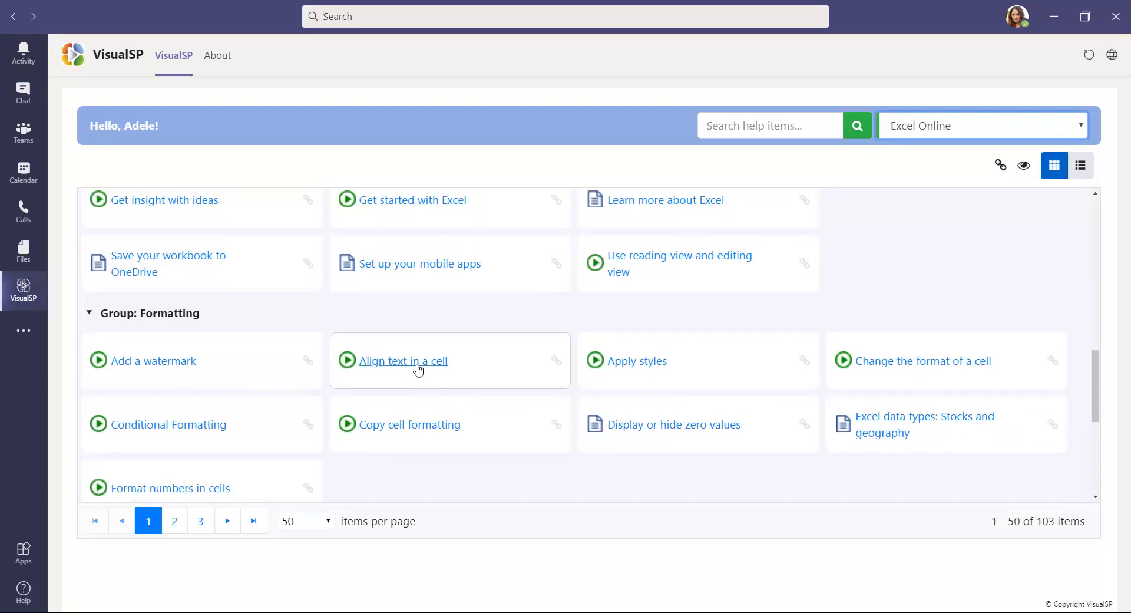
click(419, 362)
scroll(580, 340, down, 2)
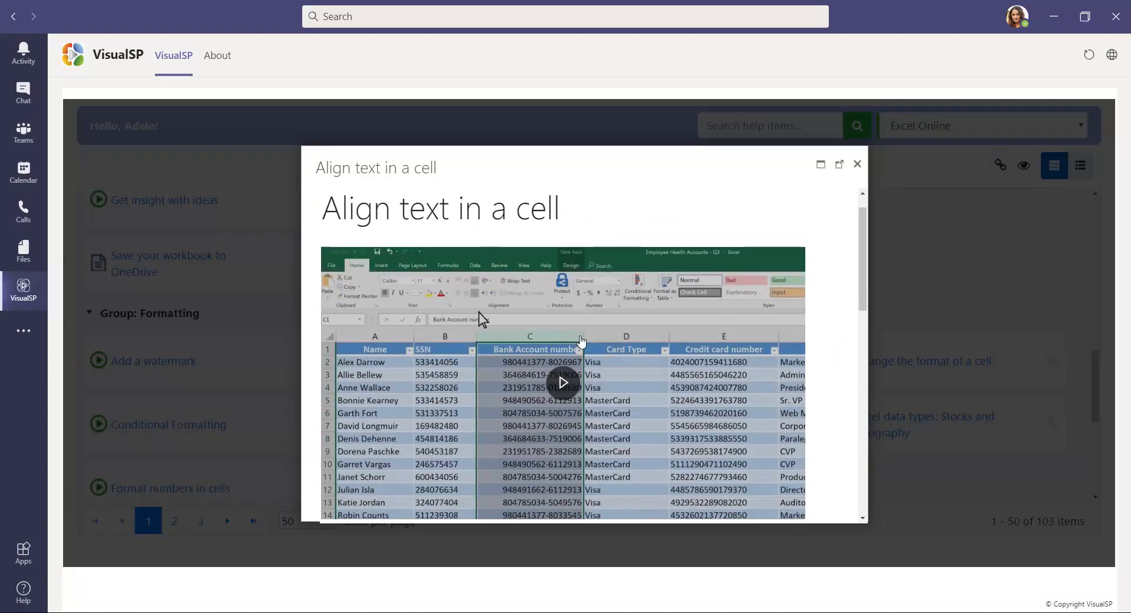
click(563, 311)
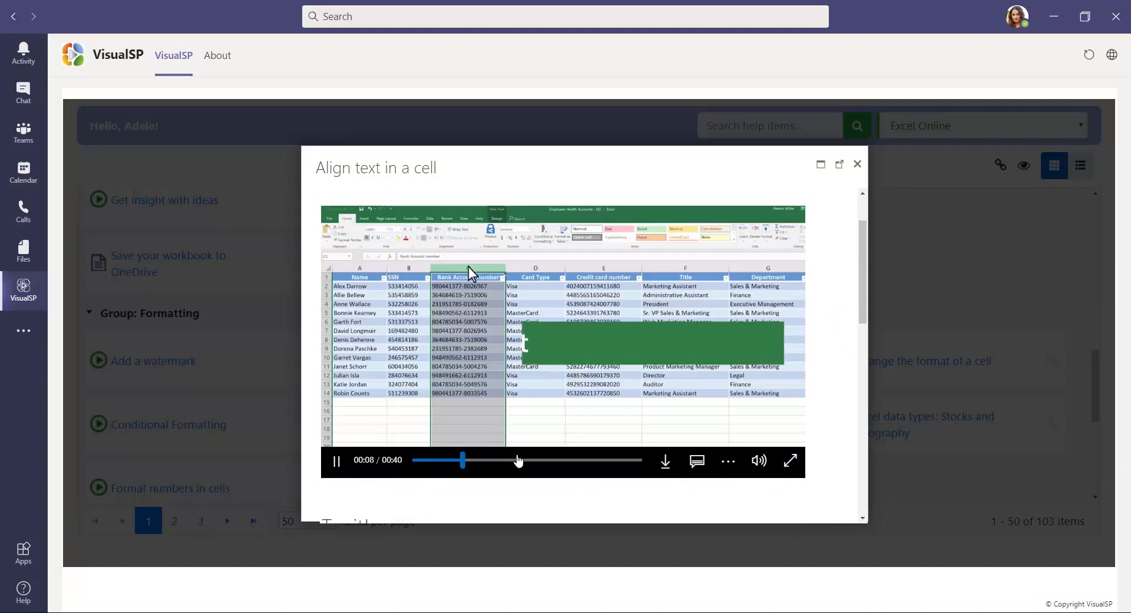
click(519, 460)
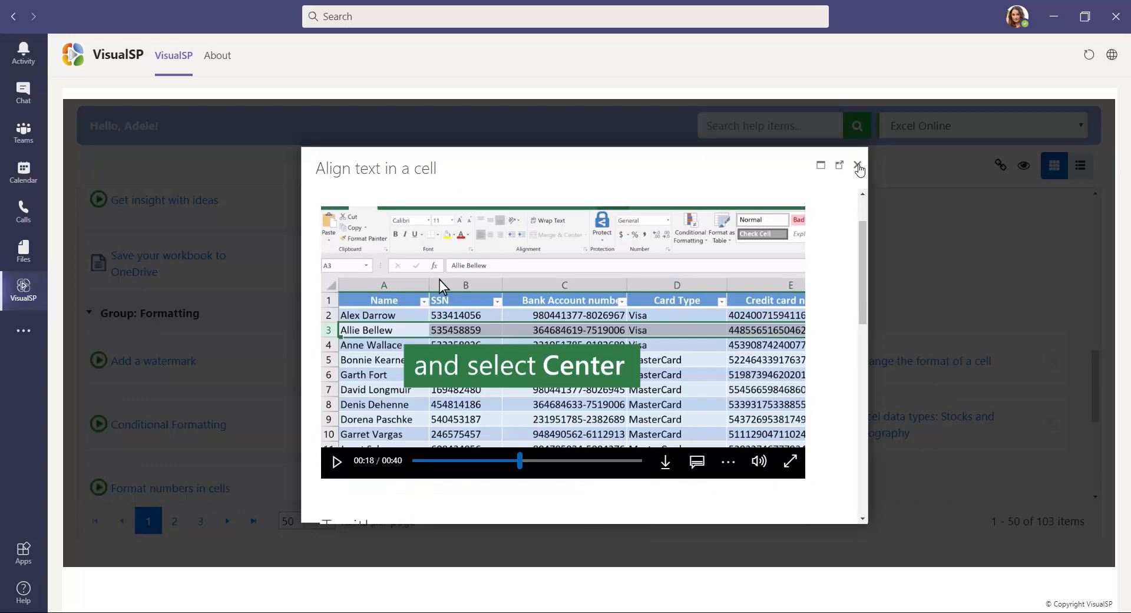
click(858, 167)
Review the available application filters, set the filter to All Applications and browse the help items
scroll(854, 246, down, 3)
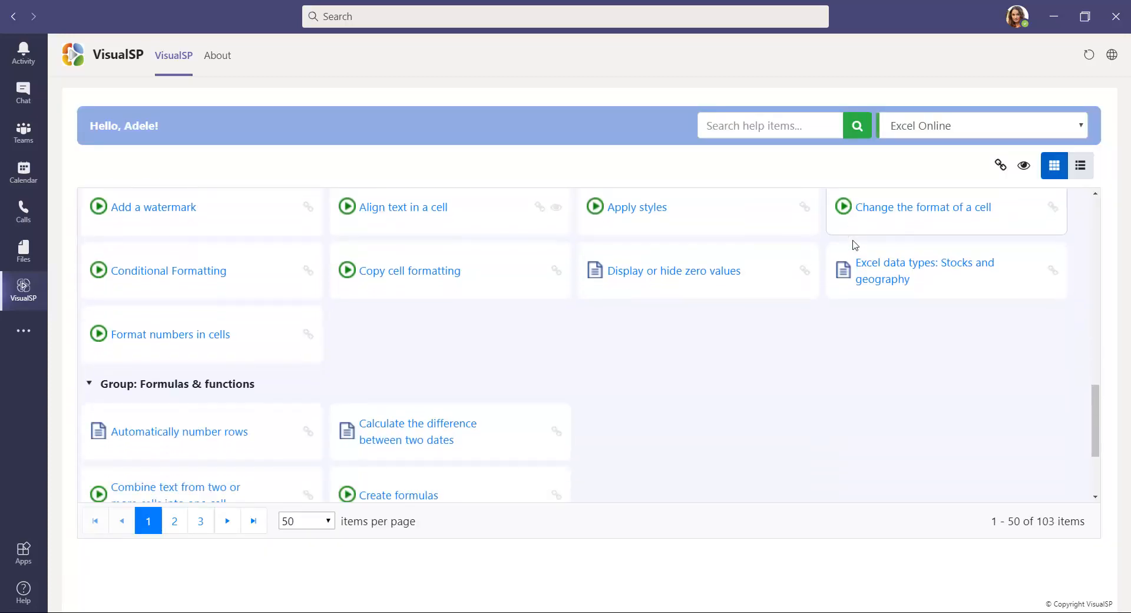
click(966, 132)
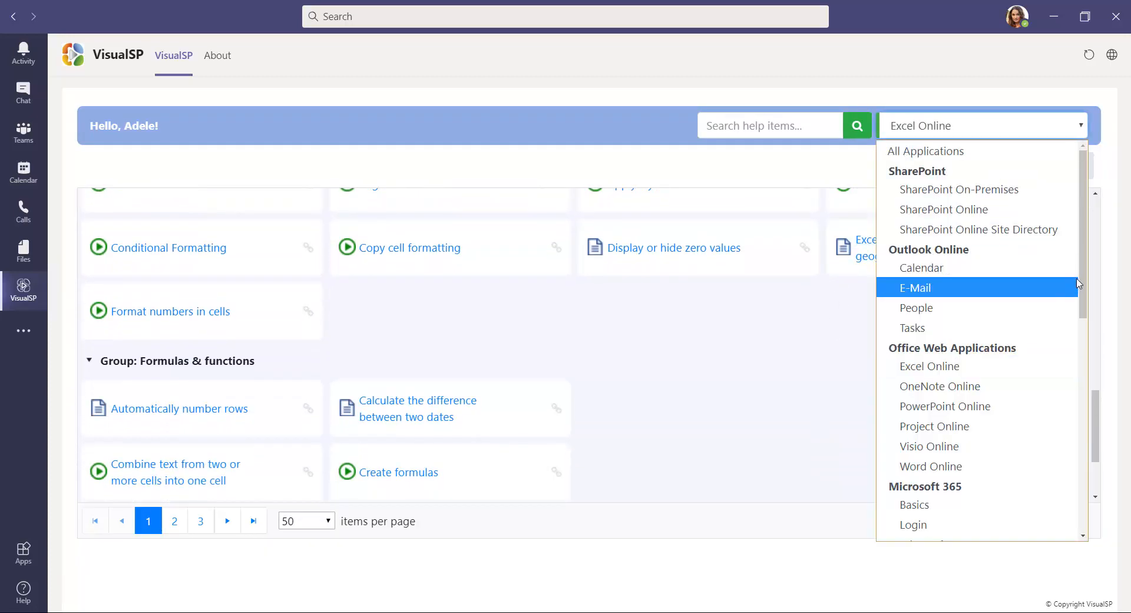
drag(1082, 279, 1084, 375)
scroll(955, 294, up, 5)
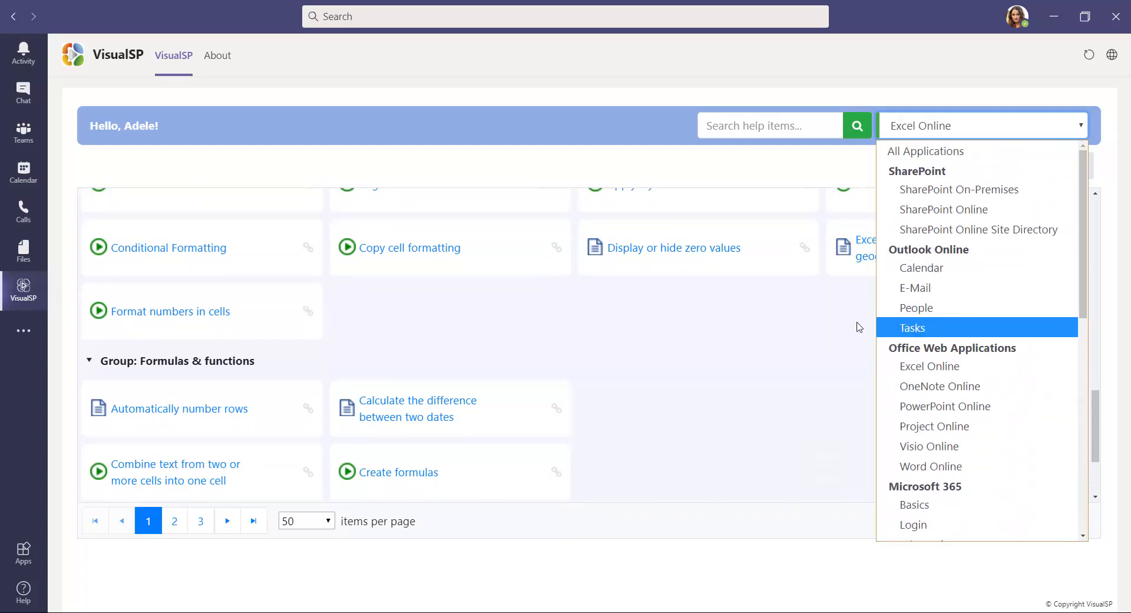
click(963, 155)
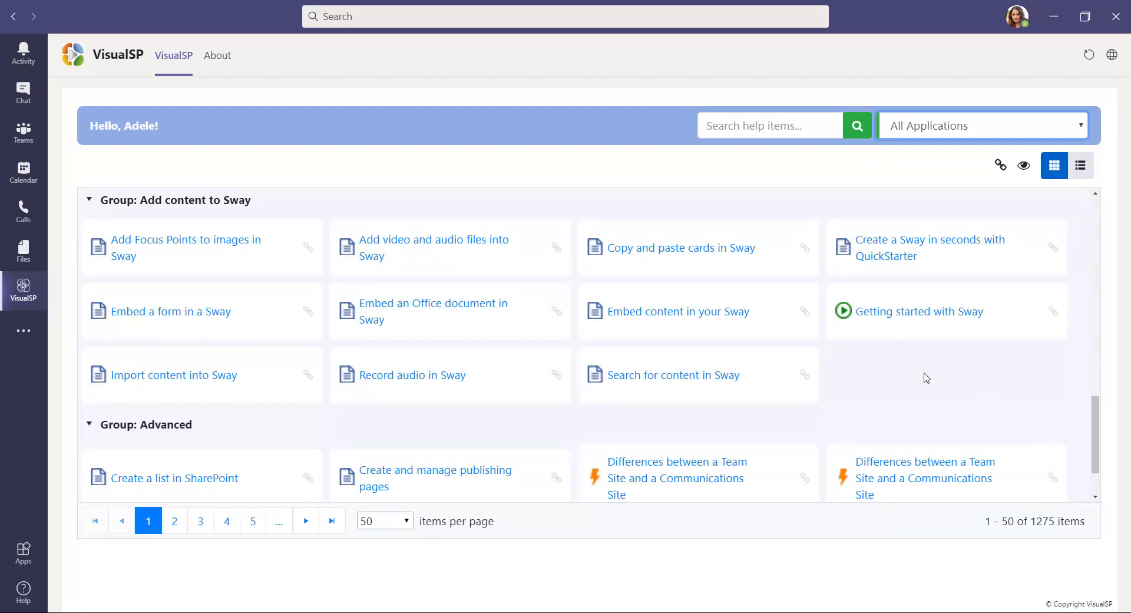
scroll(927, 378, down, 1)
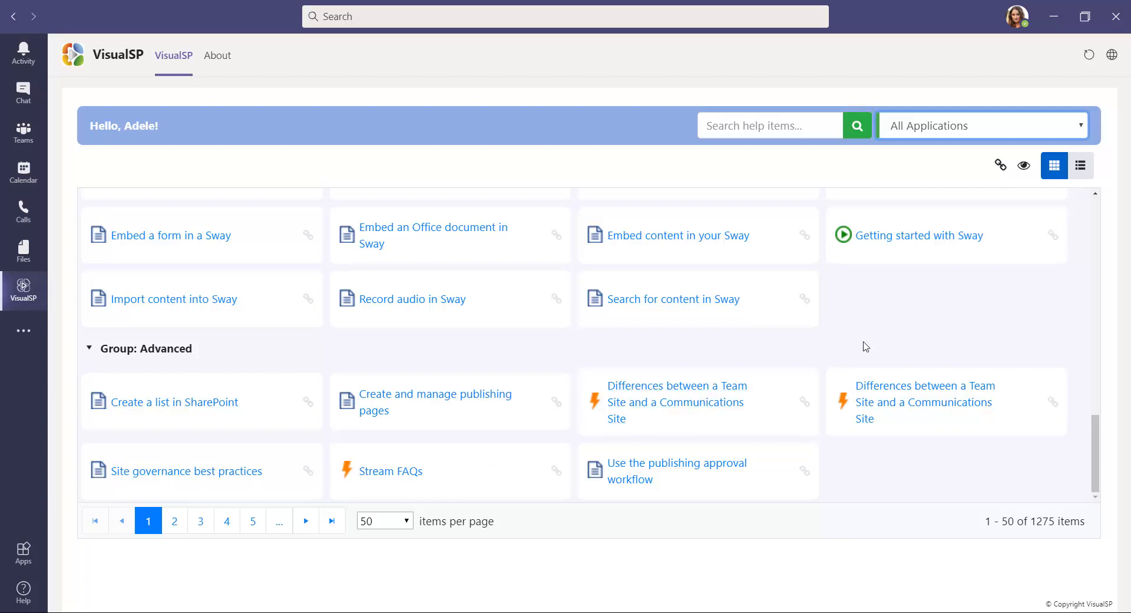
Search the help items for "vlookup" and preview the VLOOKUP item
click(746, 124)
text(vlookup)
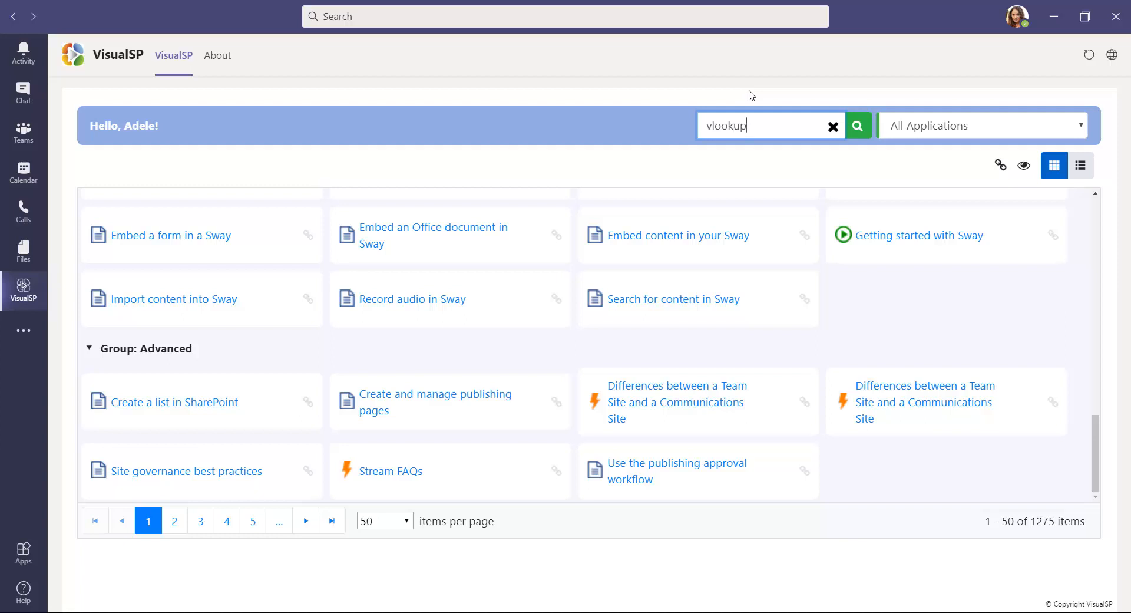
click(858, 131)
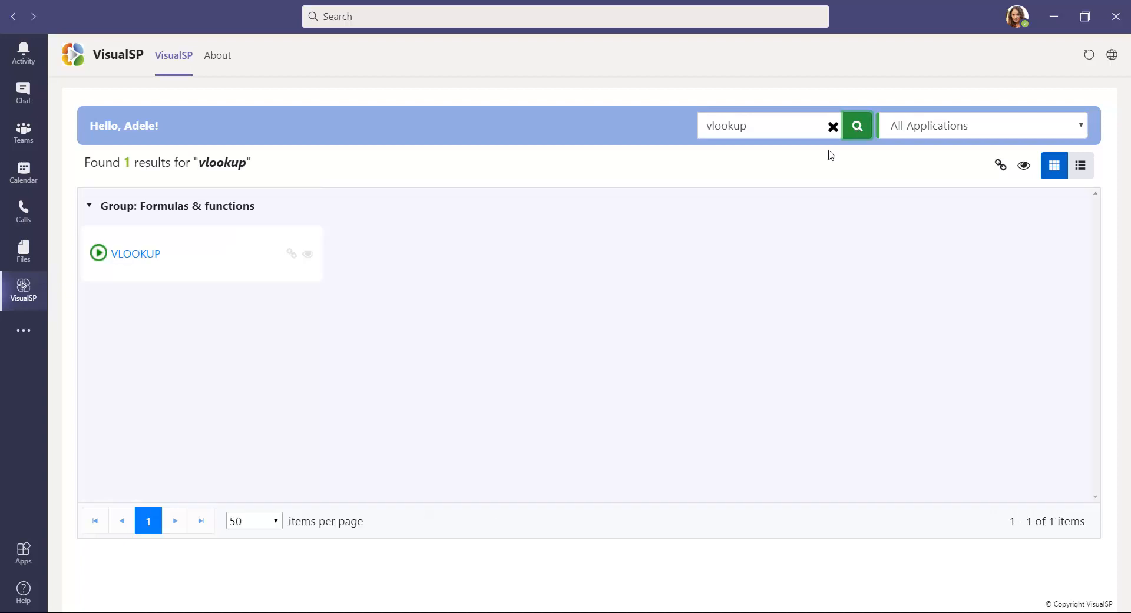
click(145, 259)
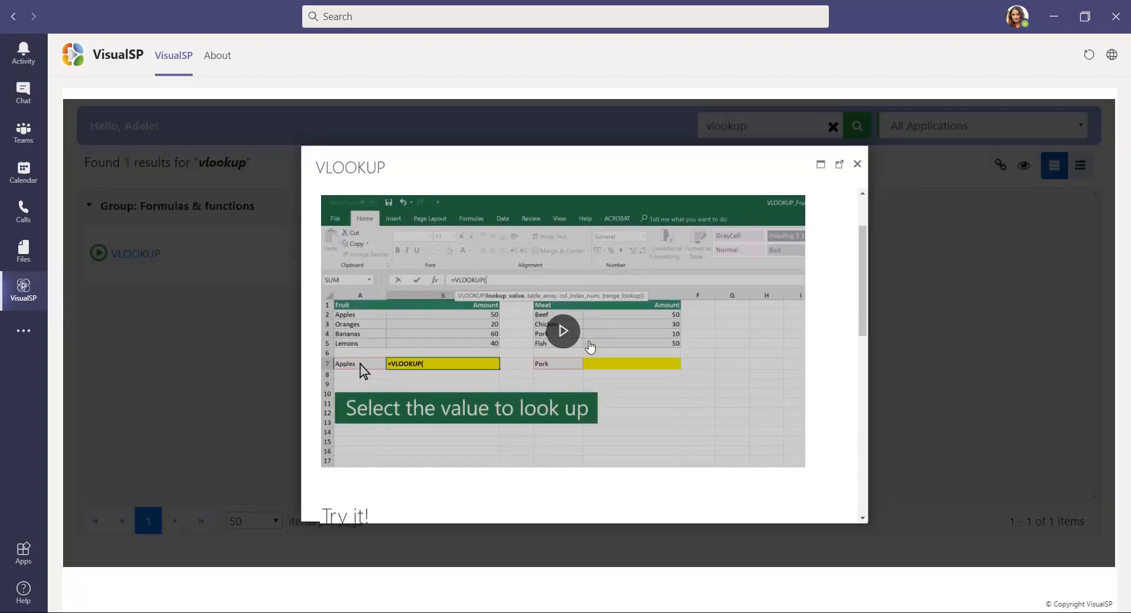
click(858, 167)
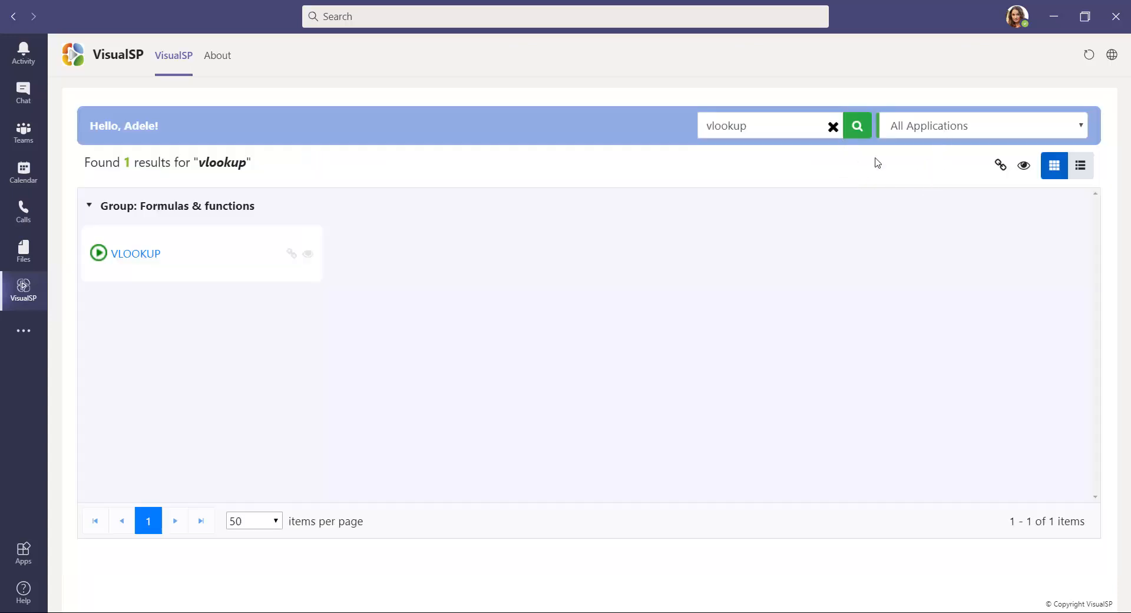
Clear the search, limit the list to already viewed help items and look through them
click(833, 127)
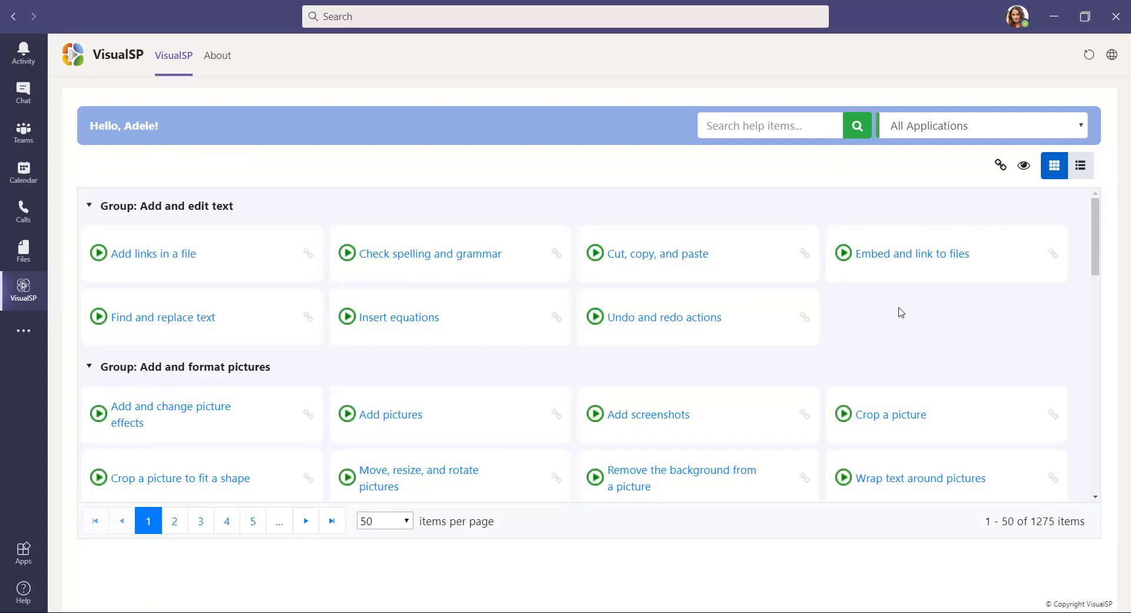
click(1025, 168)
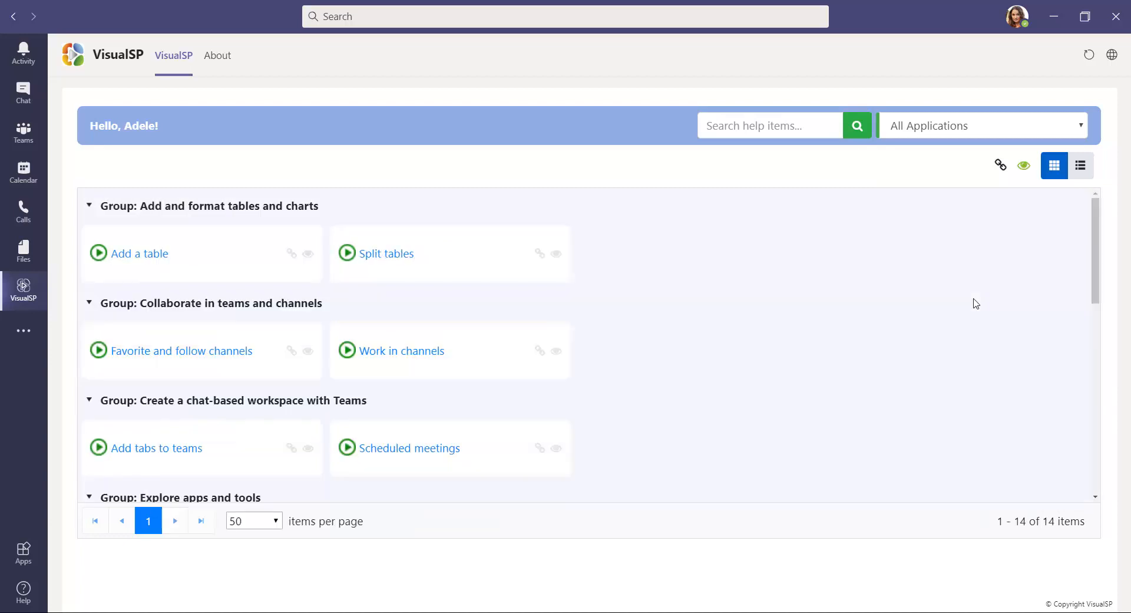
scroll(843, 322, down, 5)
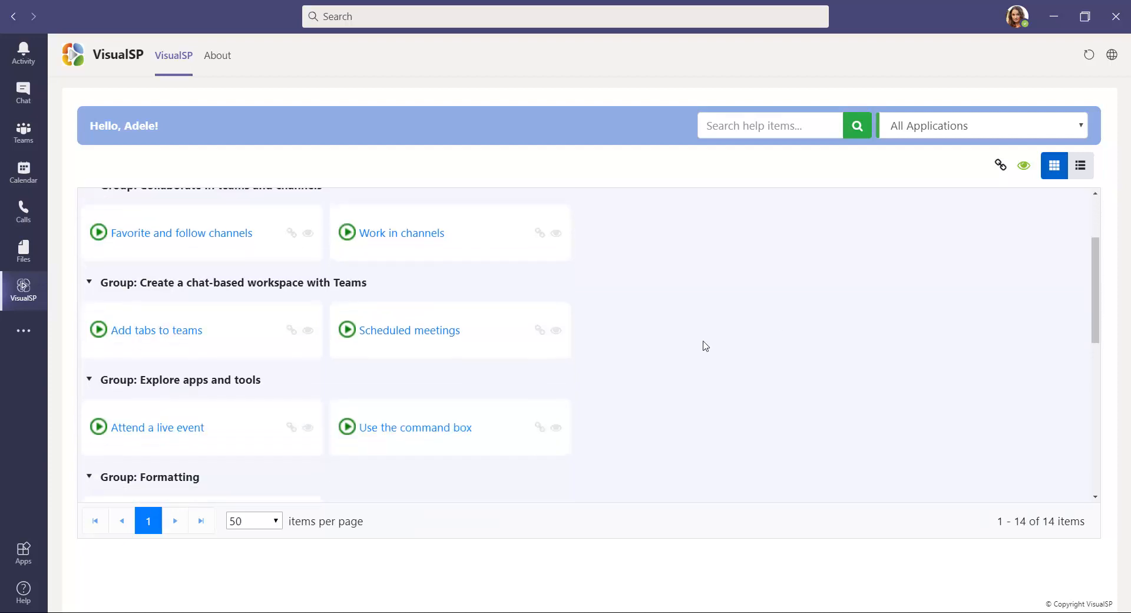
scroll(705, 347, down, 3)
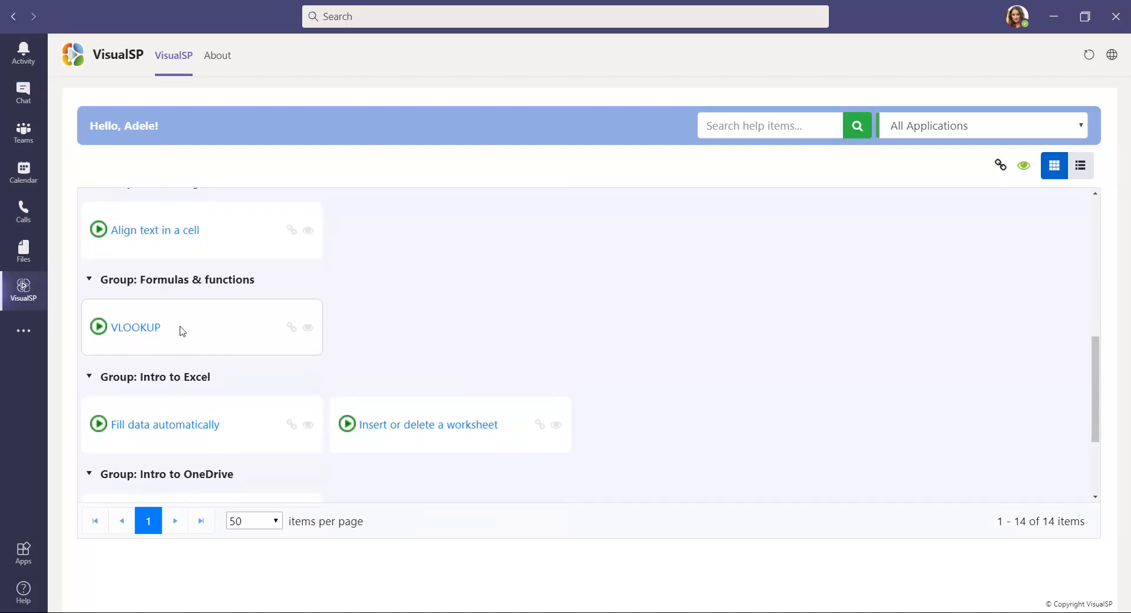
scroll(467, 305, down, 1)
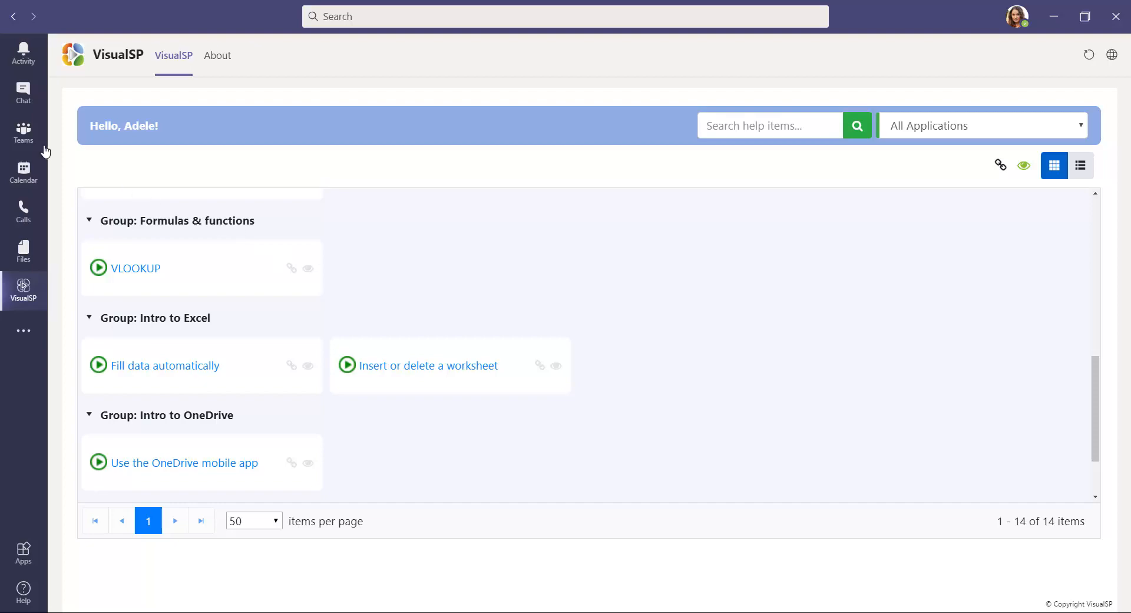
Add VisualSP as a tab in the Digital Assets Web channel and save it with a channel post about the tab
click(25, 135)
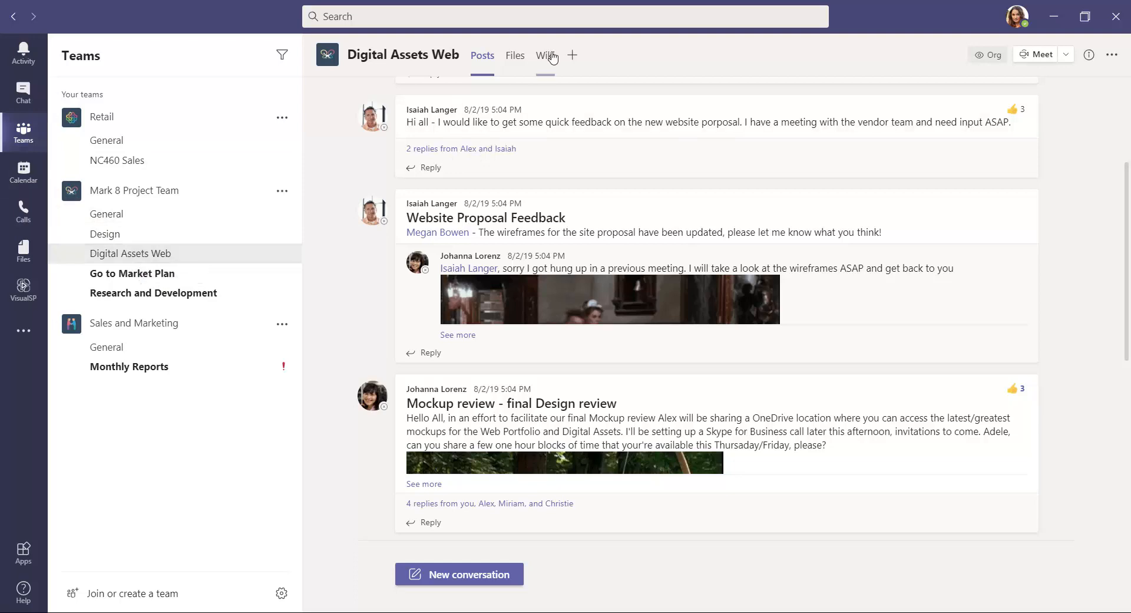
click(573, 56)
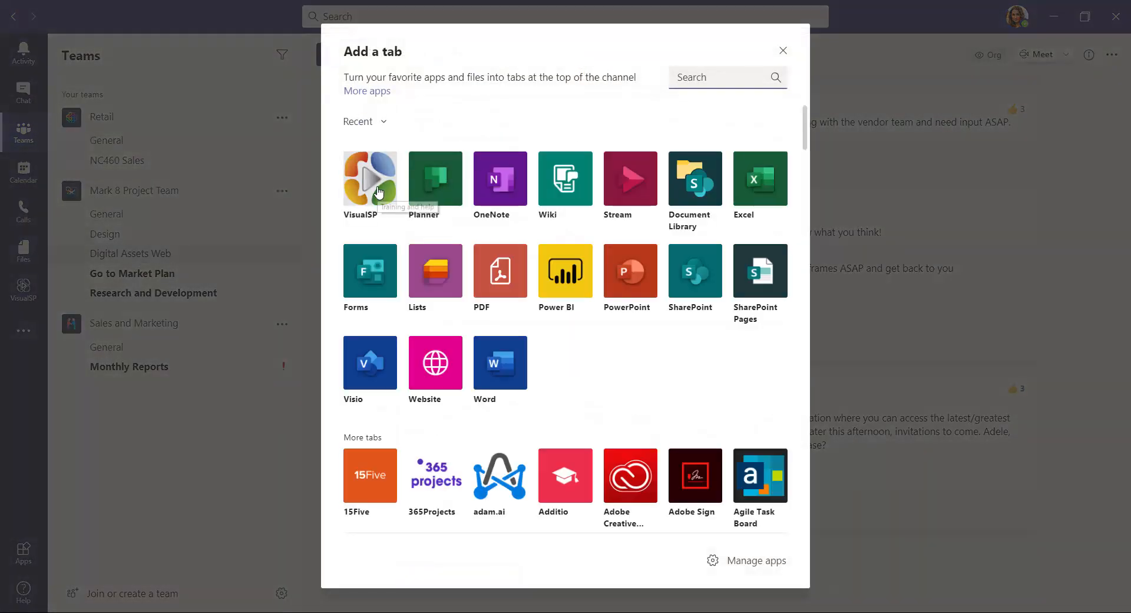
click(379, 192)
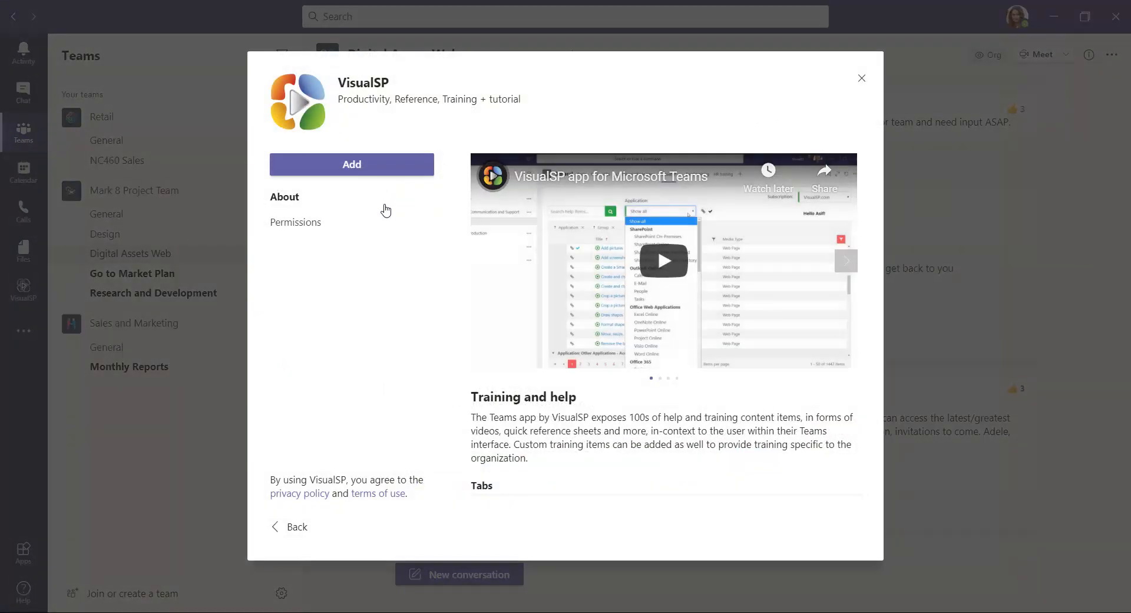
click(391, 176)
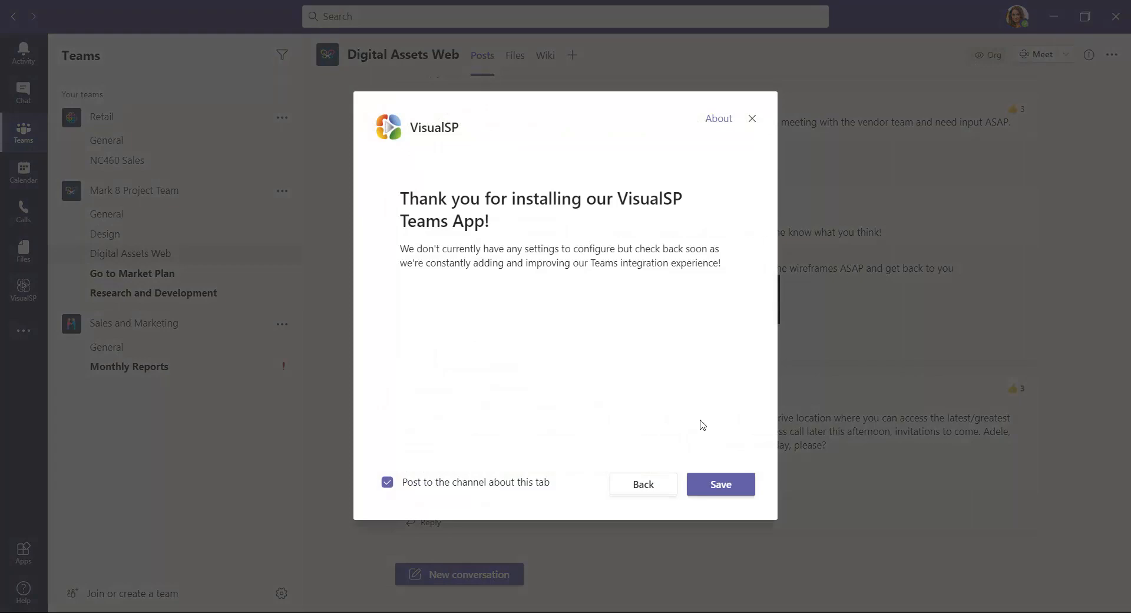
click(729, 490)
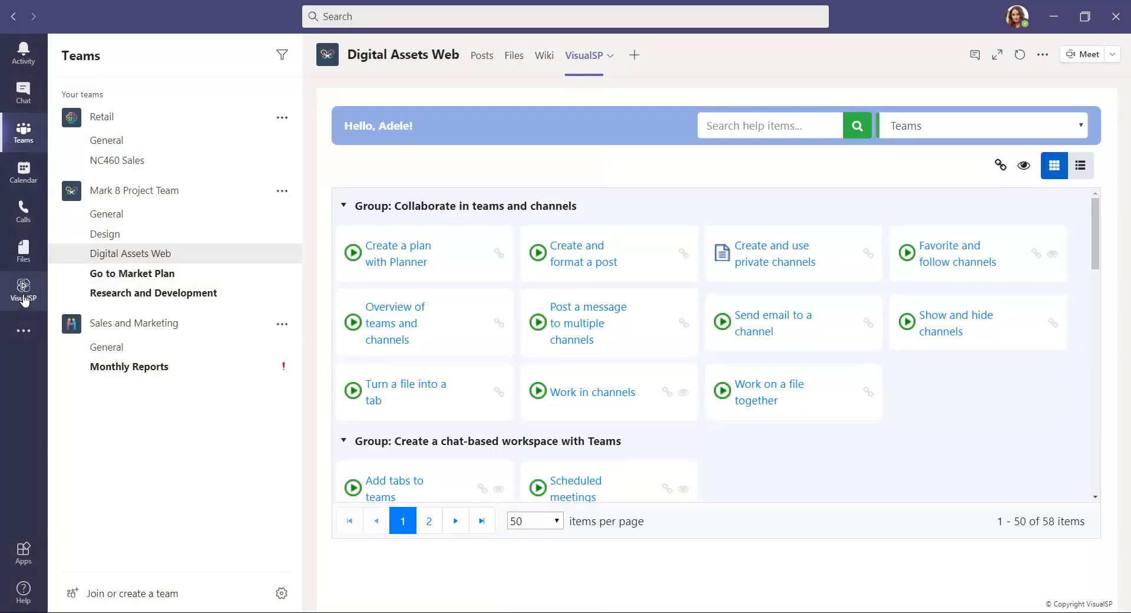
Browse the help items in the channel's VisualSP tab, preview "Tips for better meetings" and close it
scroll(1063, 316, down, 2)
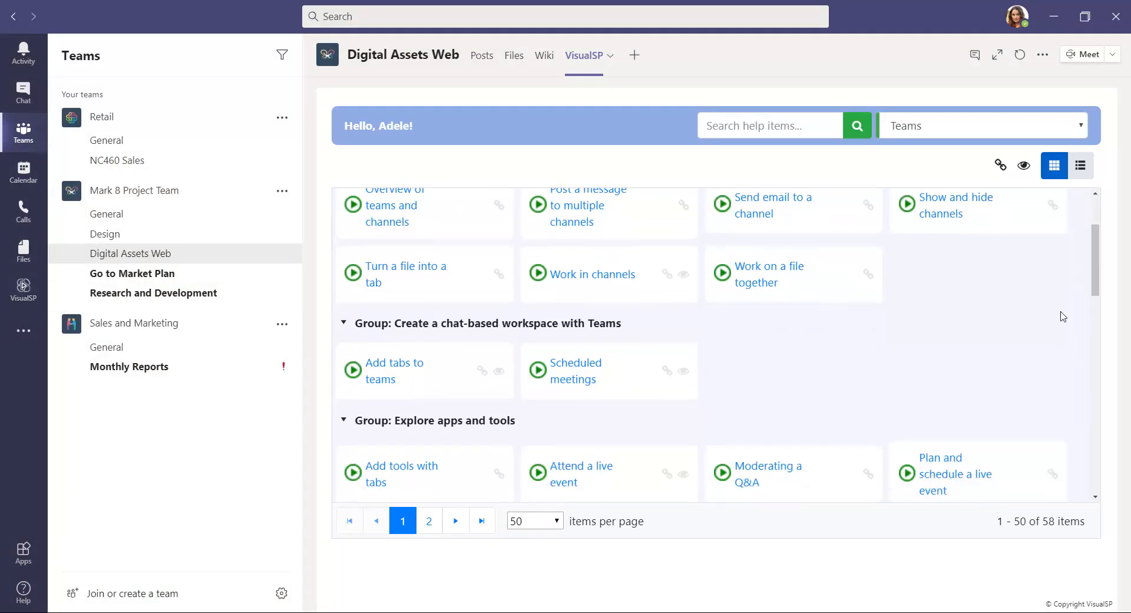
drag(1095, 272, 1089, 361)
click(946, 306)
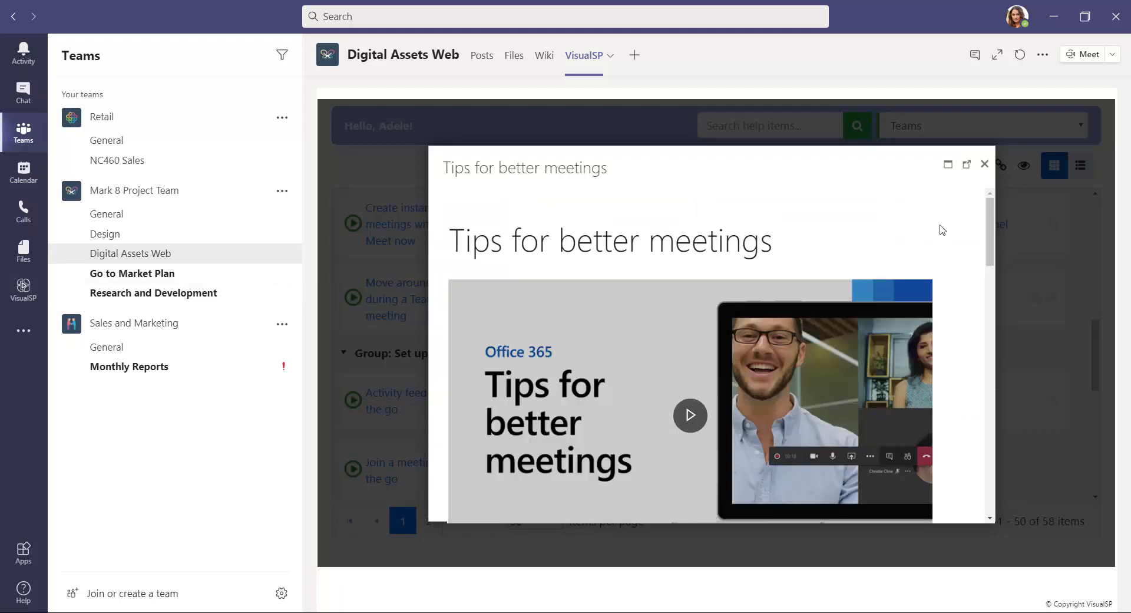
click(984, 167)
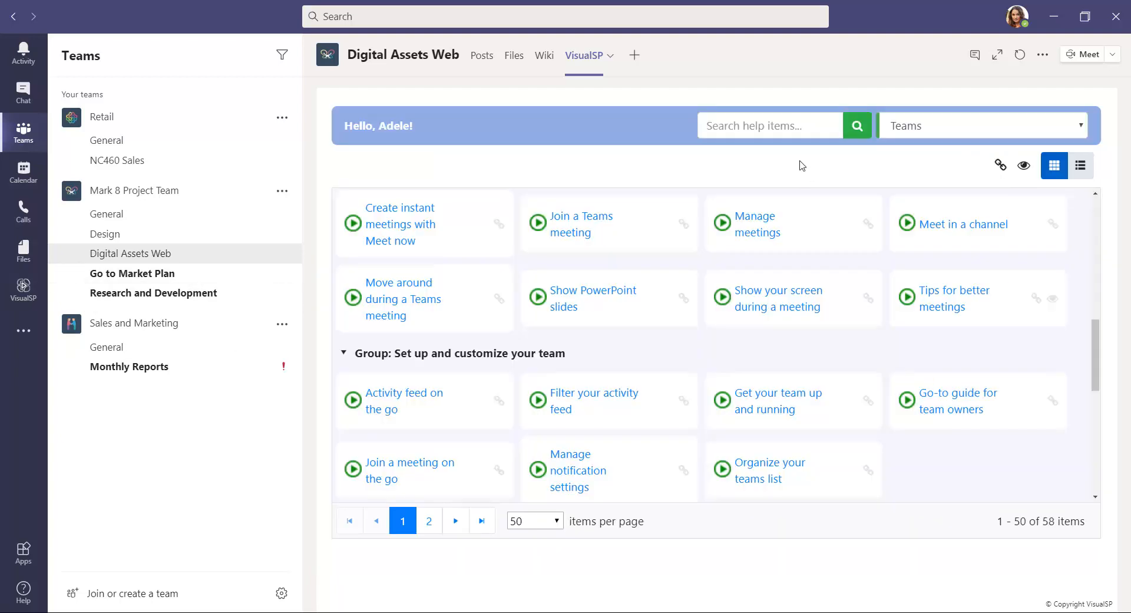
Start a reply to the "Mockup review - final Design review" post and search VisualSP for "tables" from it
click(481, 63)
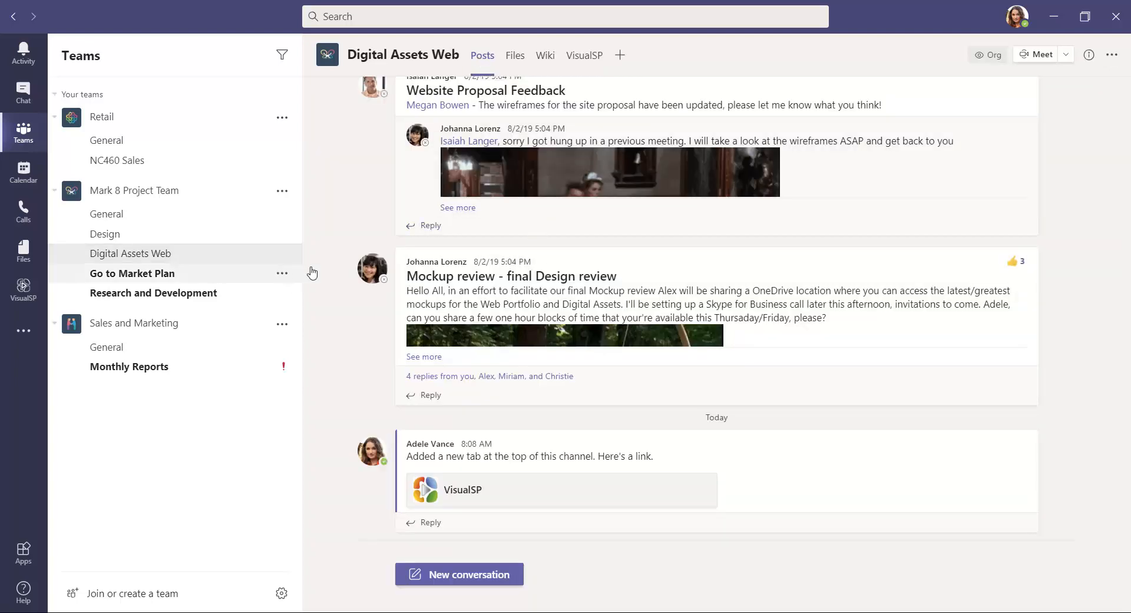
click(432, 396)
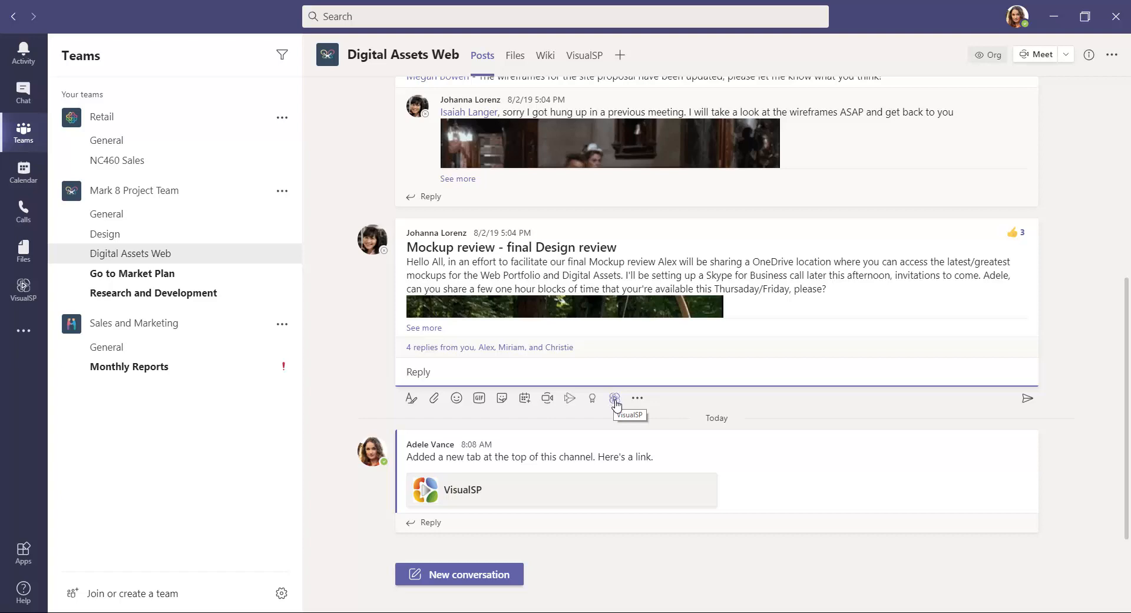
click(615, 399)
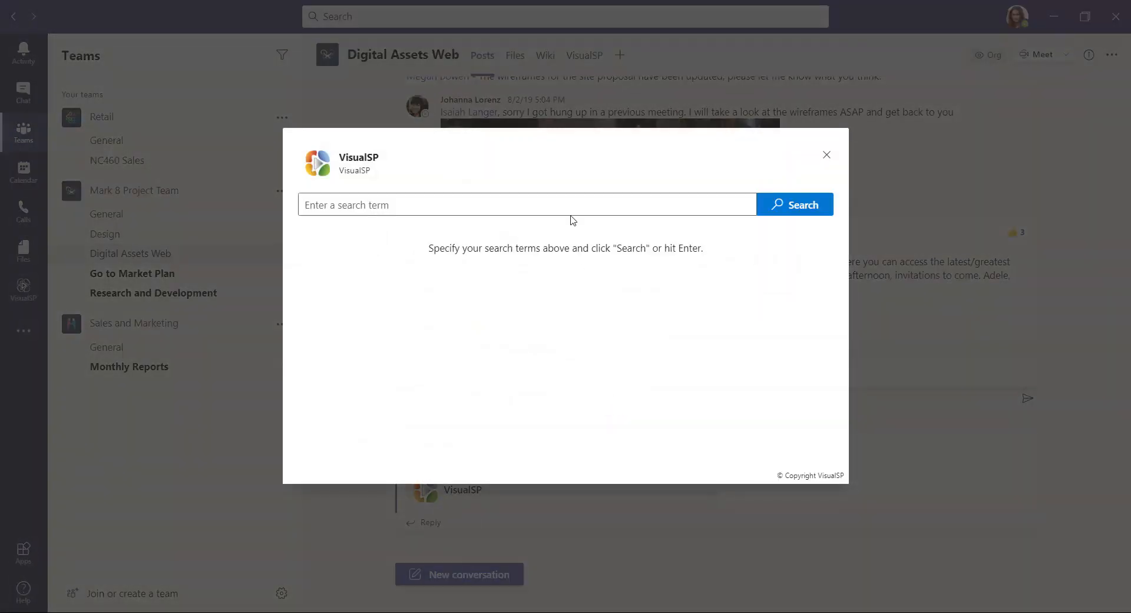
click(568, 205)
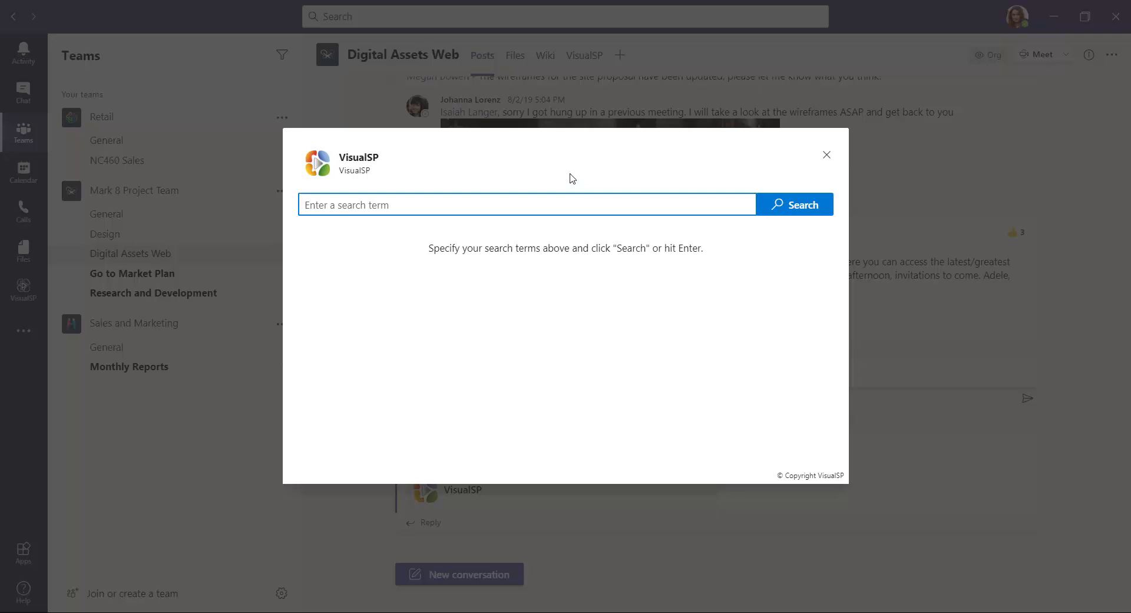
text(tables)
click(782, 212)
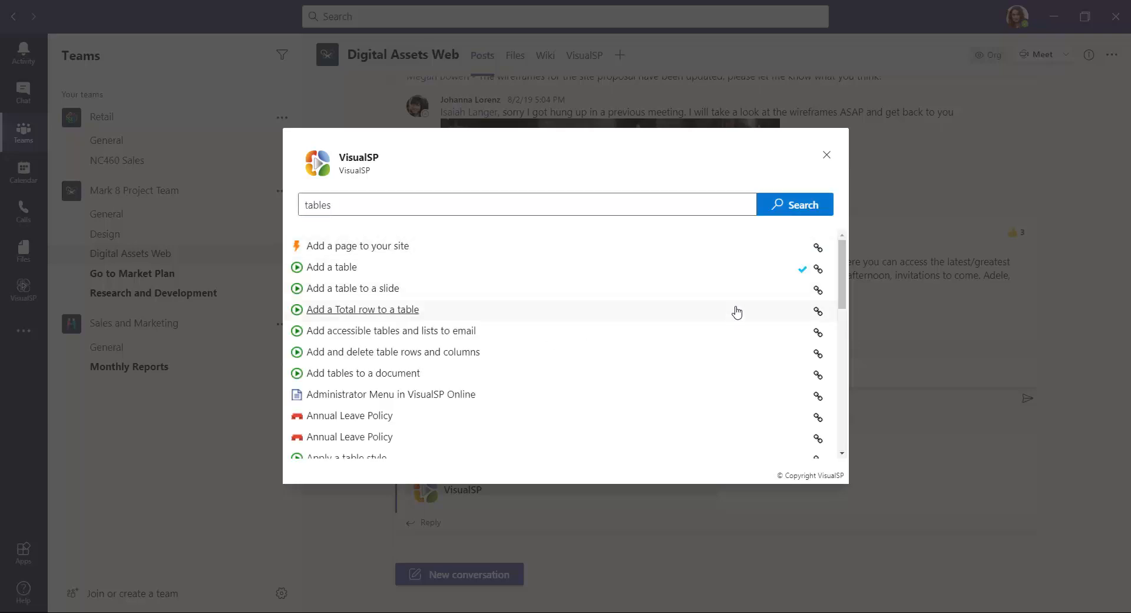
Preview the "Add a table" help item, look through its page and close the preview
click(334, 270)
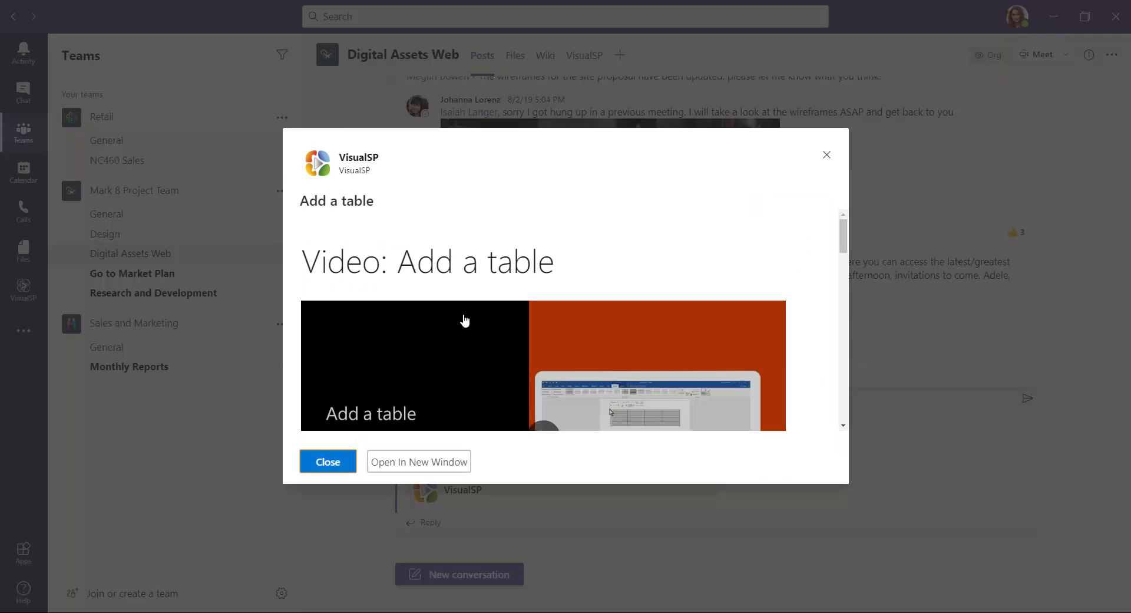
scroll(467, 323, down, 3)
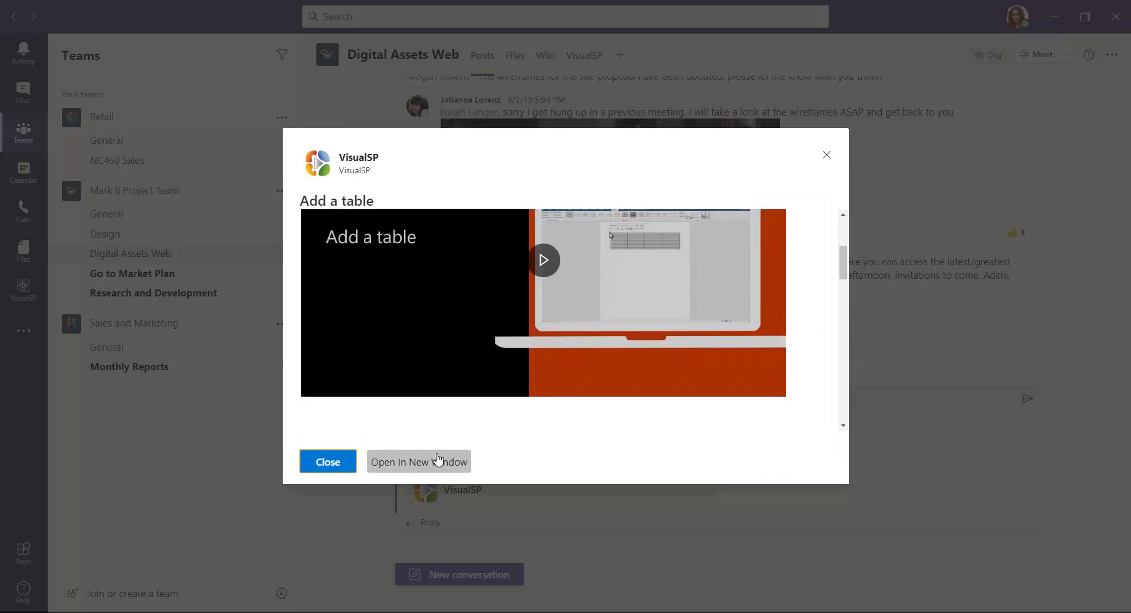
click(328, 462)
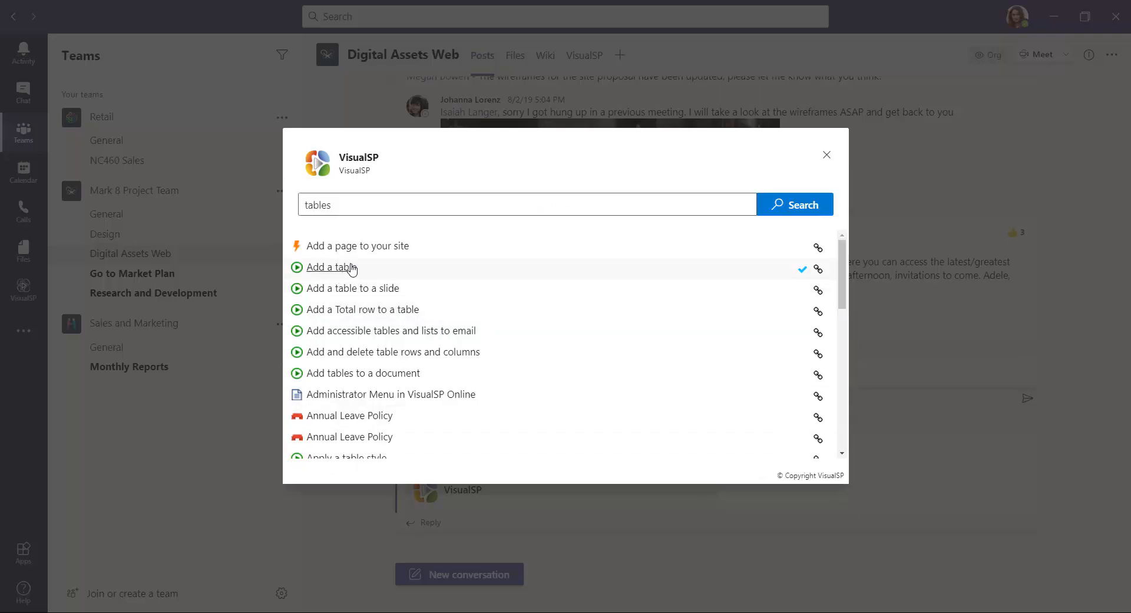
Attach the "Add a table" help item to the reply with a message beginning "check out this info about adding a" and send it
click(818, 268)
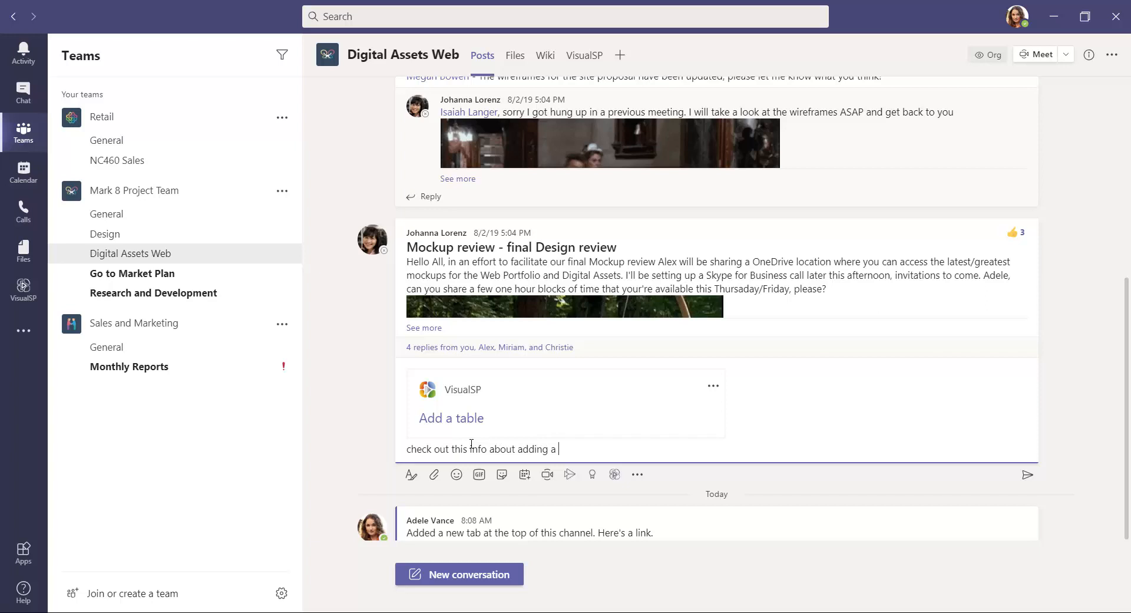
click(1029, 474)
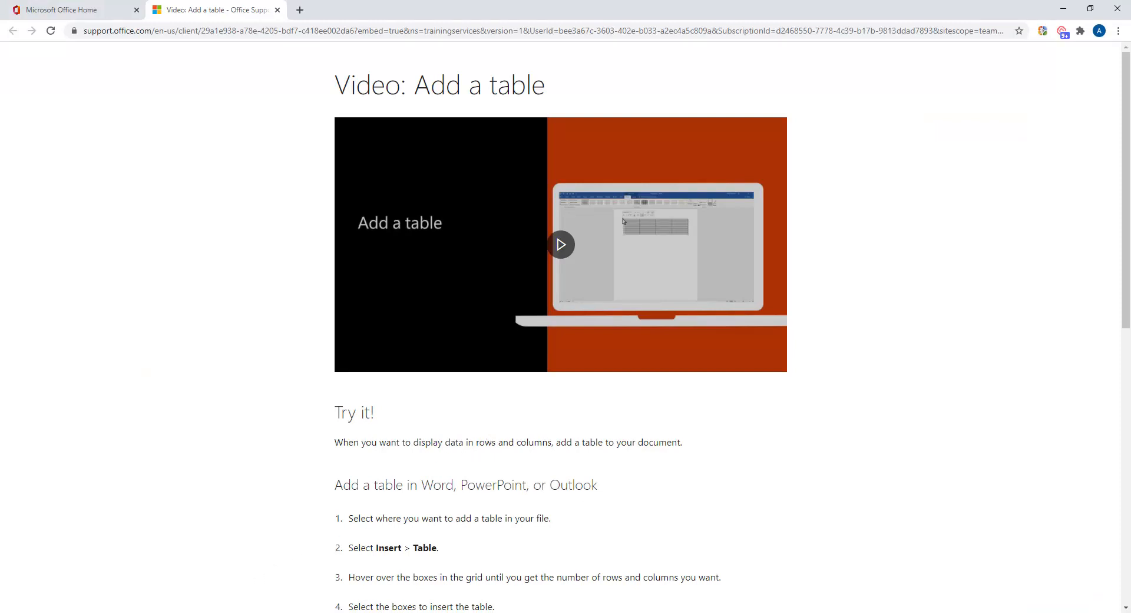
click(239, 611)
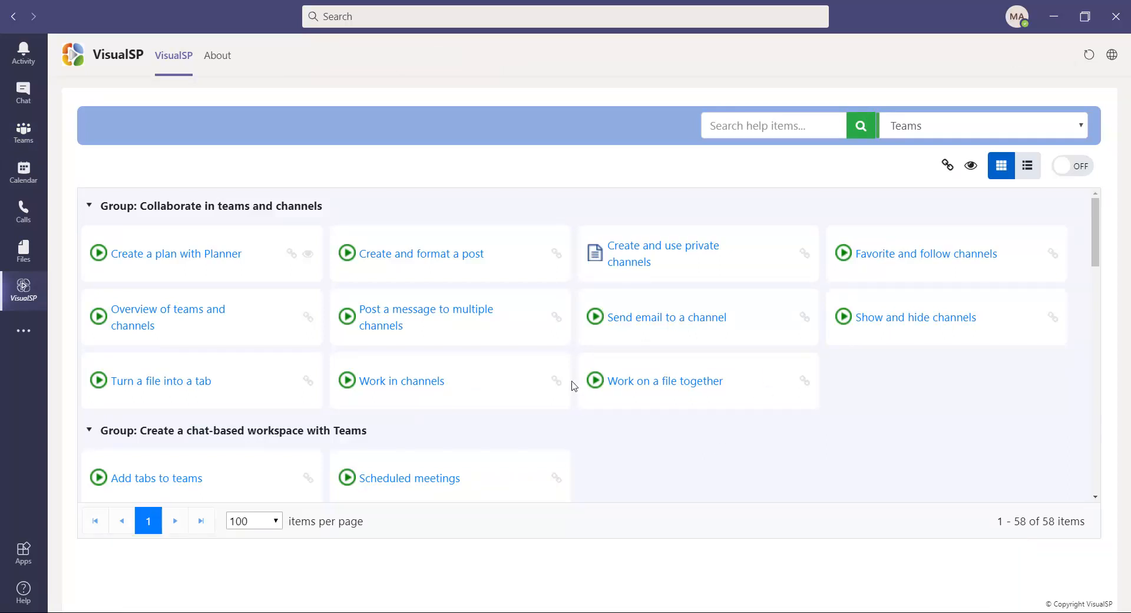
Look through the Teams help items in the VisualSP app and switch its management view on
scroll(575, 390, down, 5)
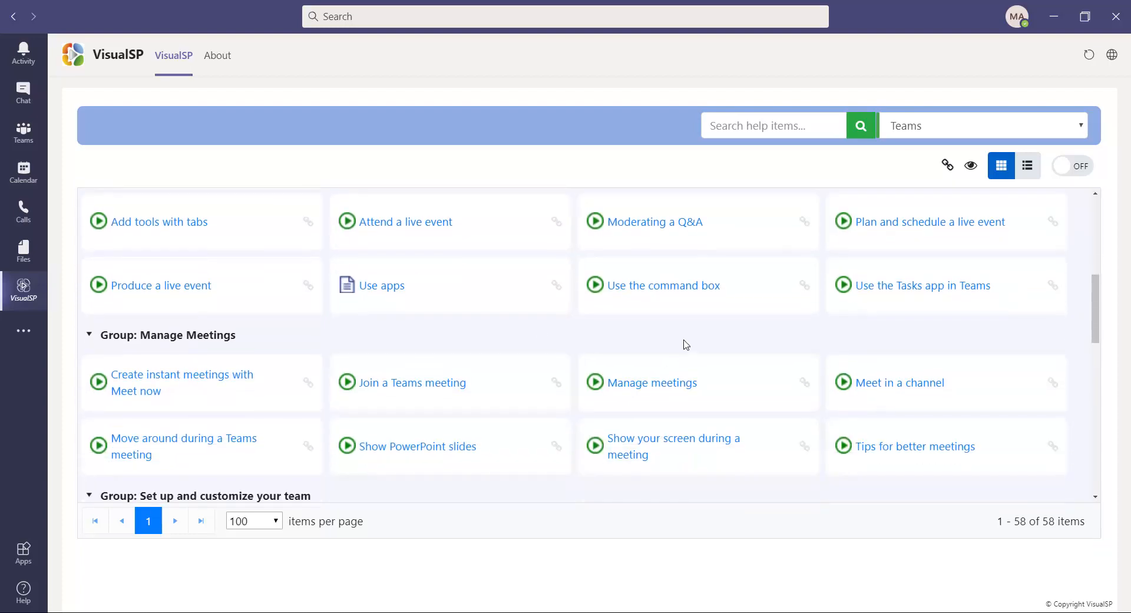
scroll(686, 344, up, 3)
scroll(686, 344, up, 3)
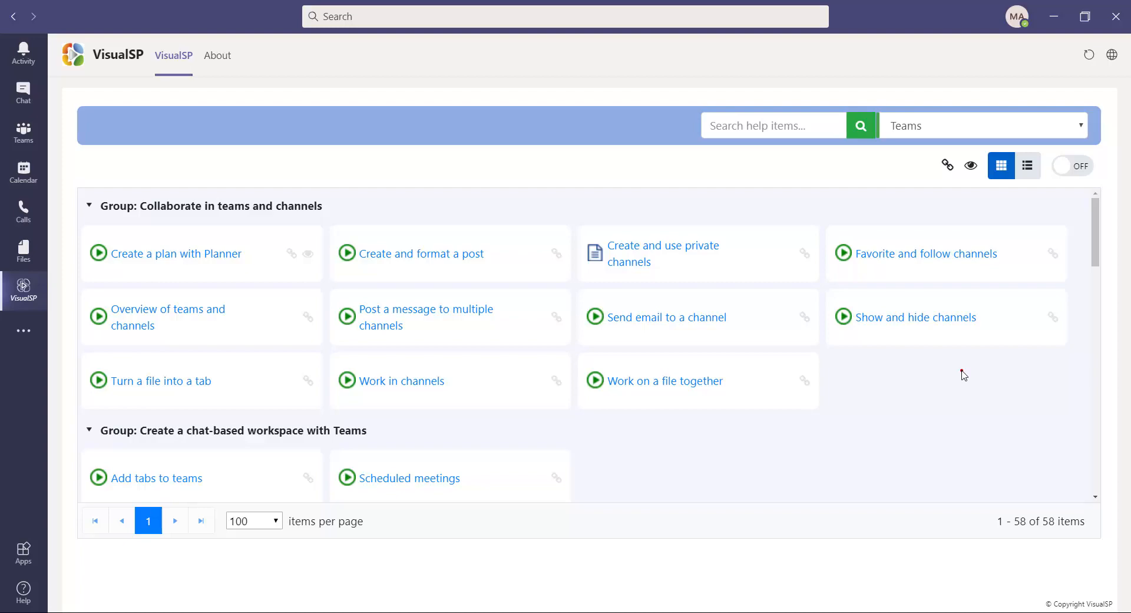
mouse_move(1085, 155)
mouse_down()
mouse_move(1030, 147)
mouse_move(1089, 175)
mouse_up()
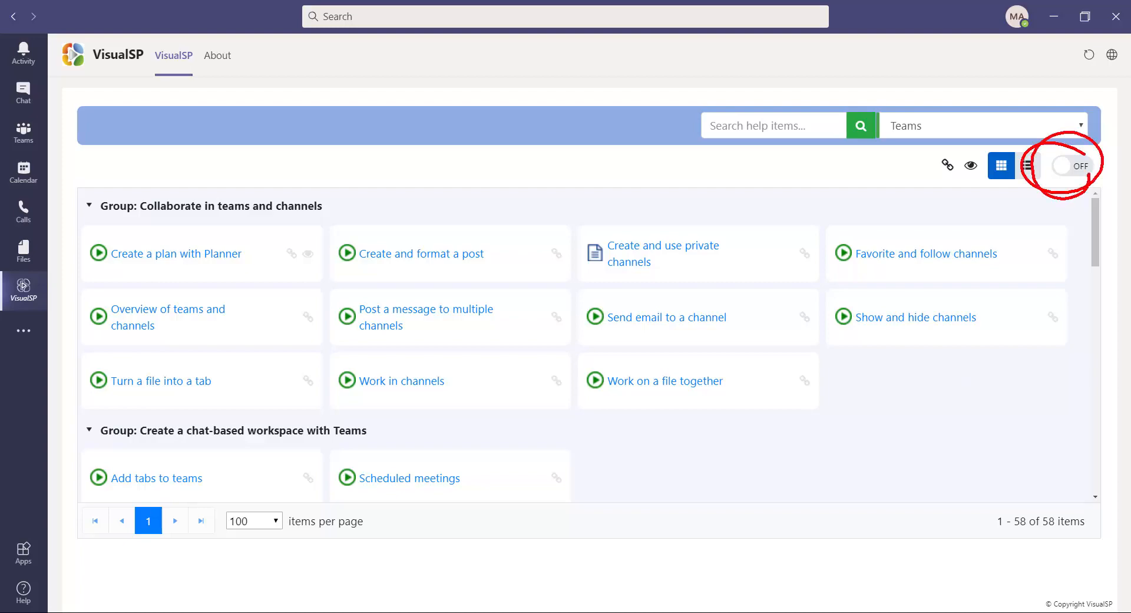
click(1072, 168)
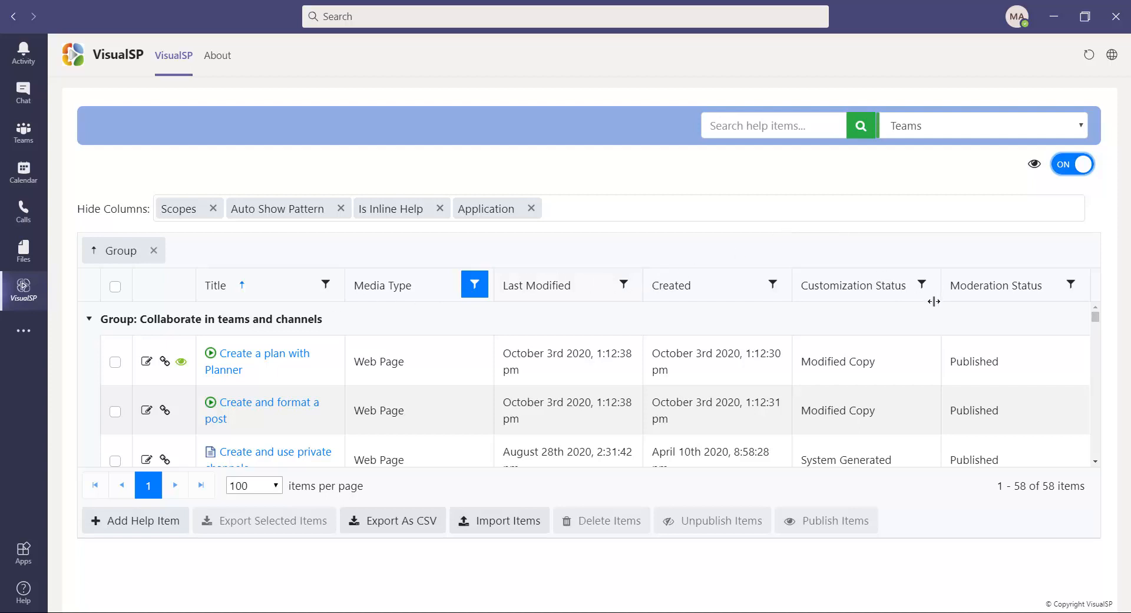
Browse the management list of help items, preview "Turn a file into a tab" and close it
scroll(336, 366, down, 5)
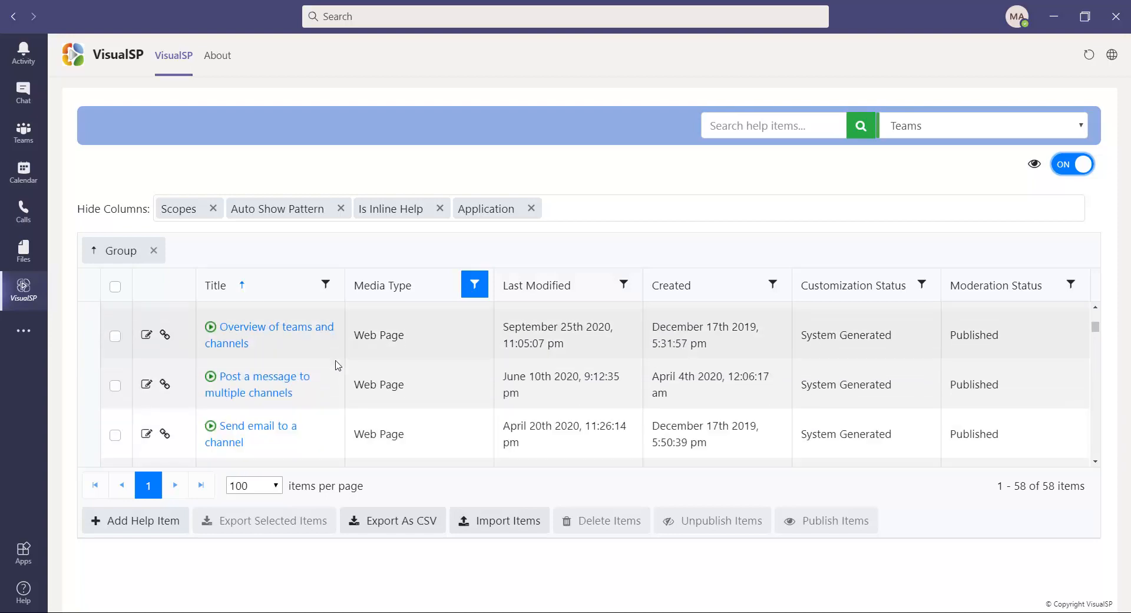
scroll(260, 368, down, 2)
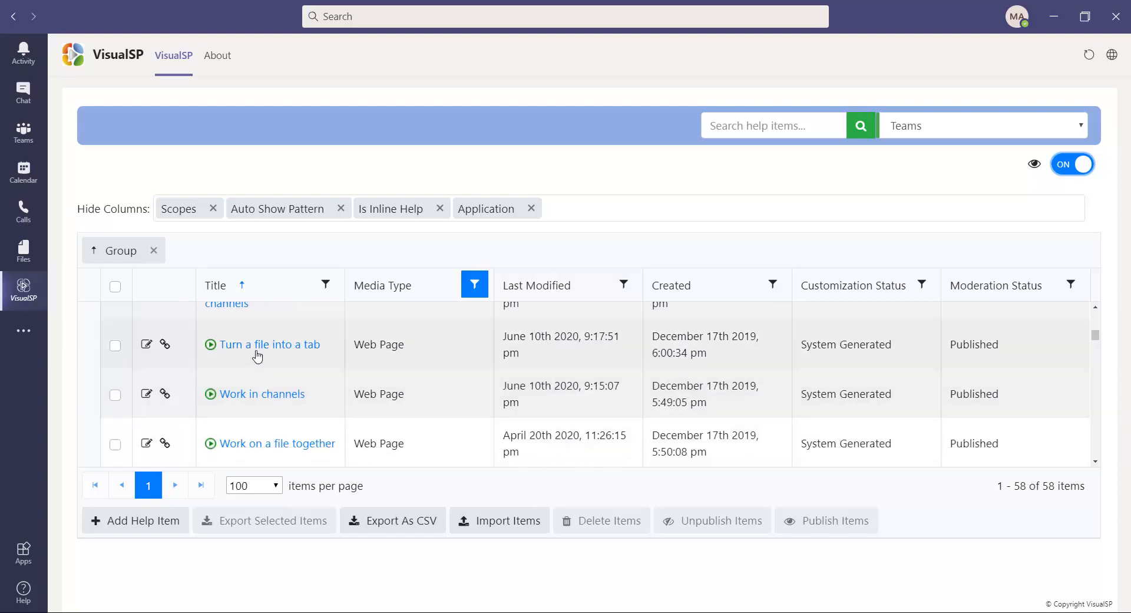
click(254, 348)
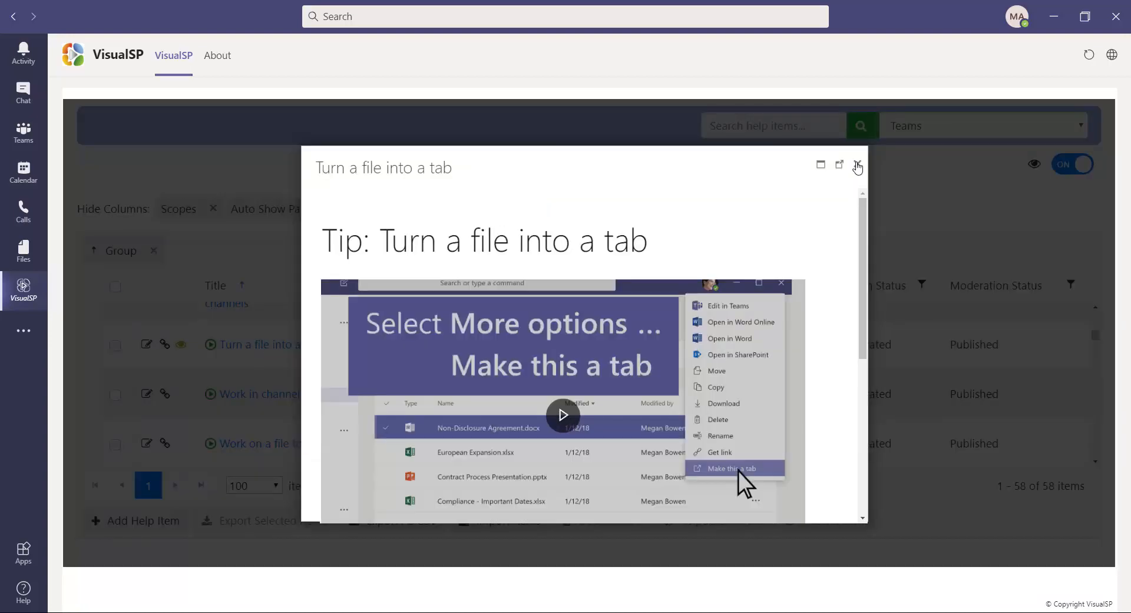
click(858, 164)
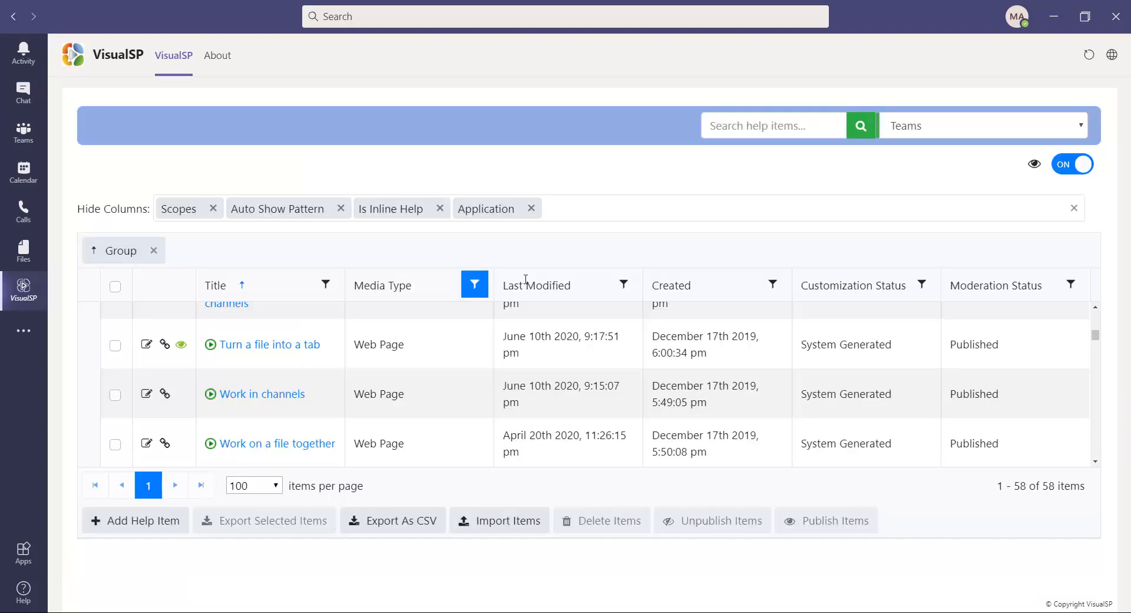
Open "Turn a file into a tab" for editing, review its media type, title, URL, group and inline help settings, and close the editor
click(147, 345)
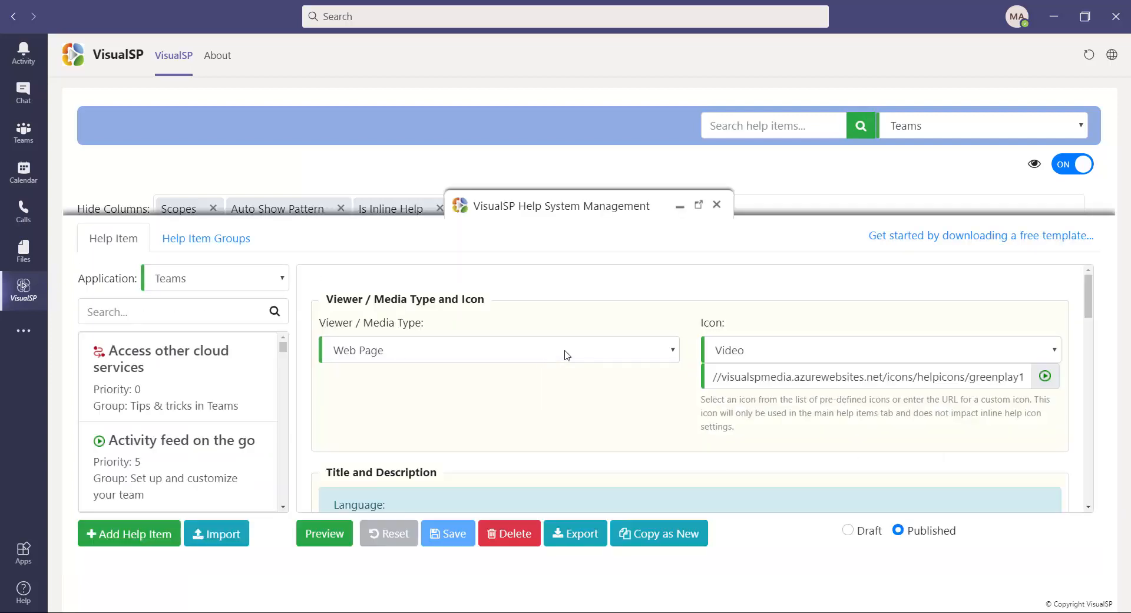
scroll(567, 355, down, 3)
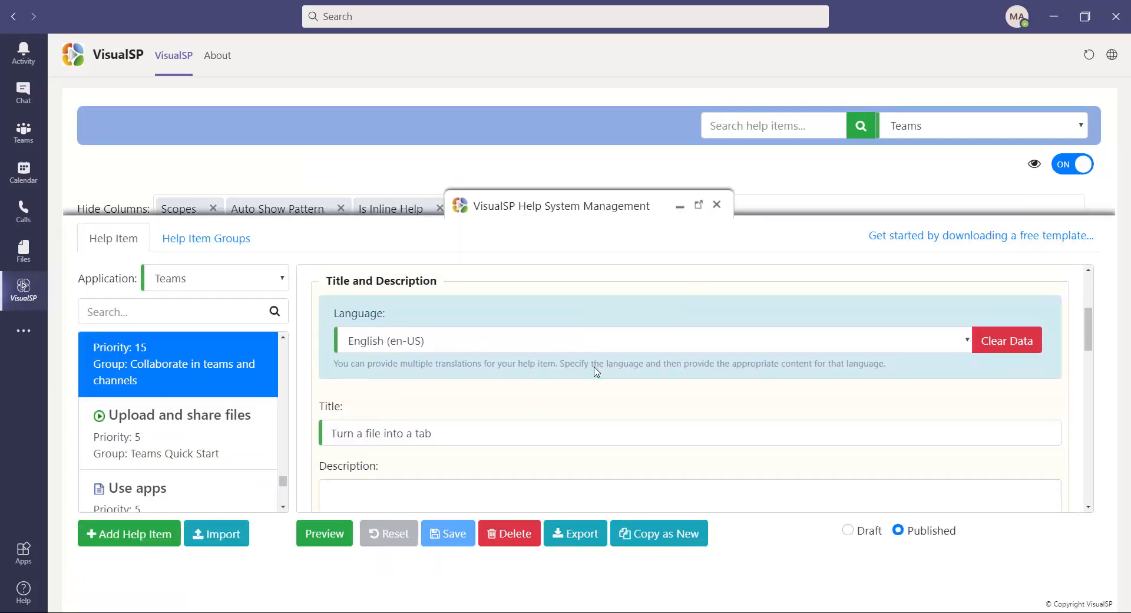
scroll(617, 361, down, 1)
scroll(617, 361, down, 4)
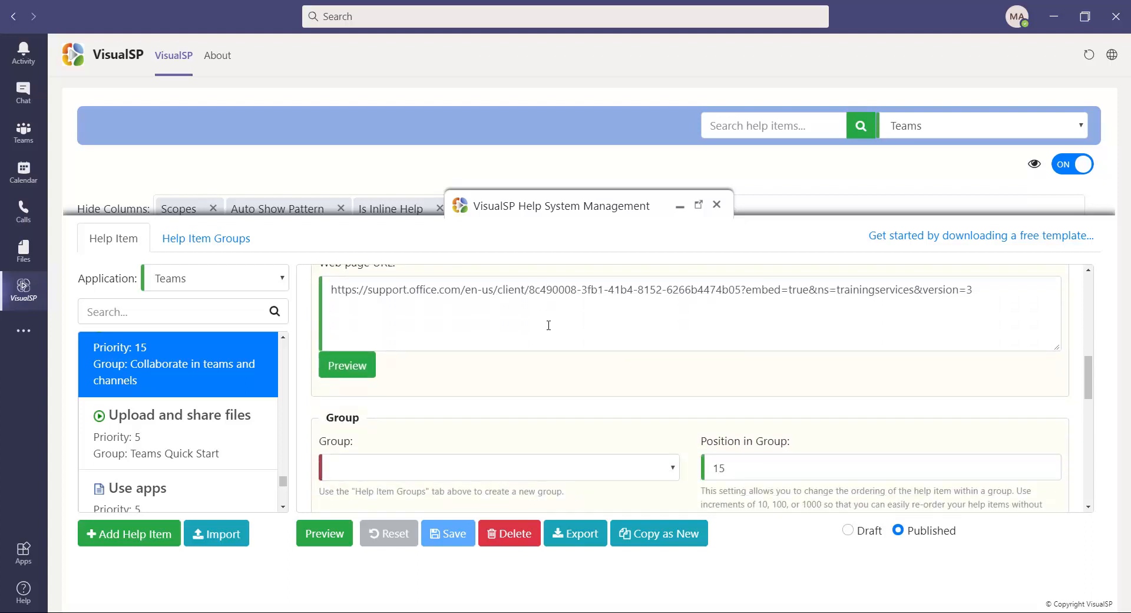
scroll(560, 331, down, 4)
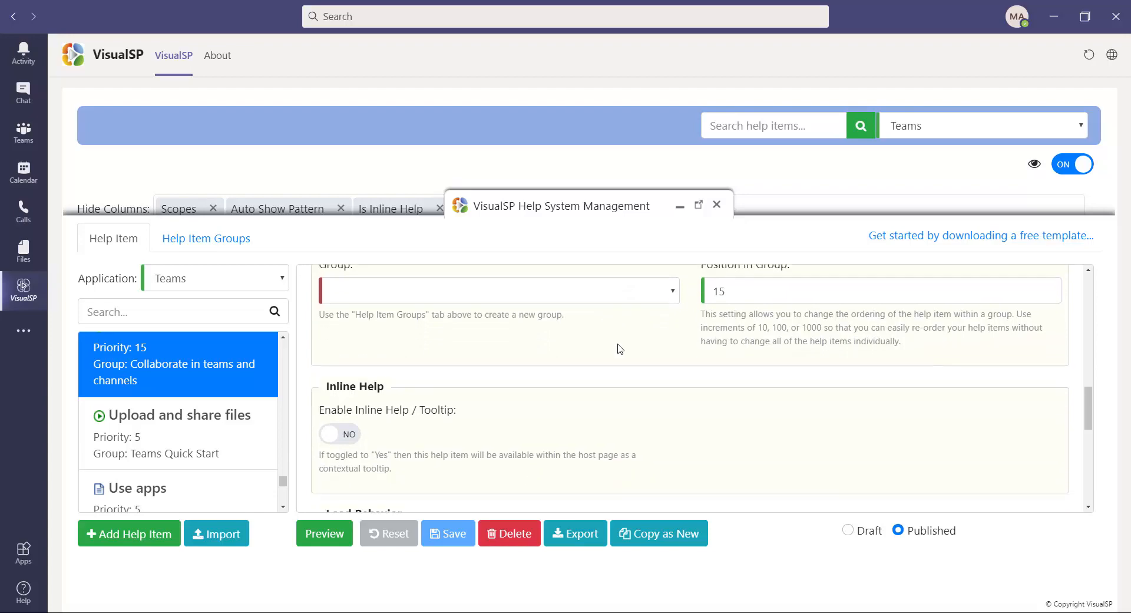
scroll(617, 345, up, 9)
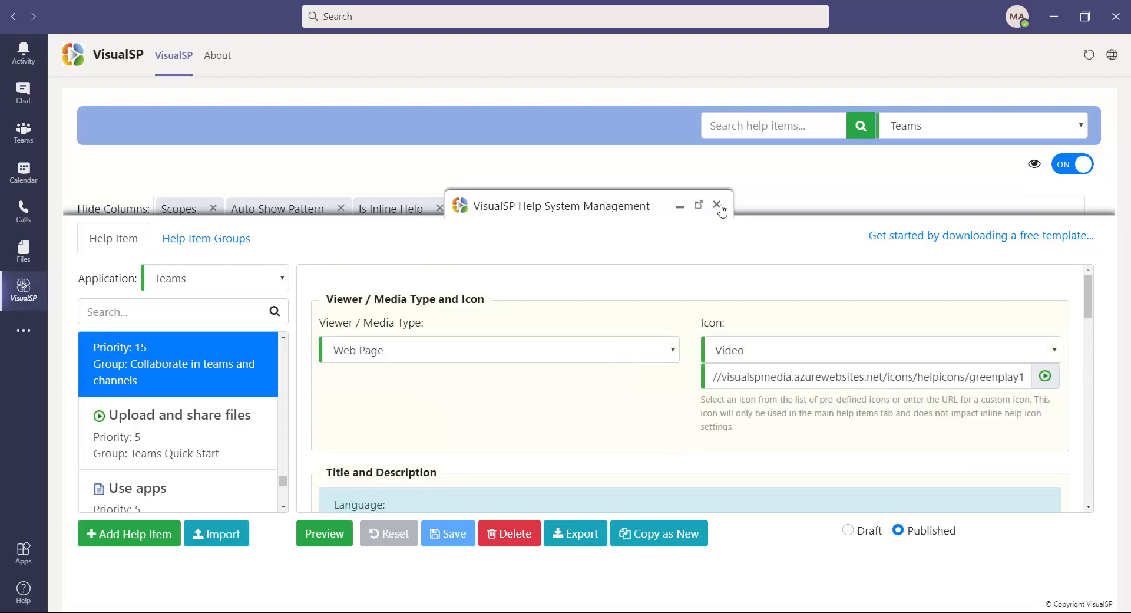
click(718, 205)
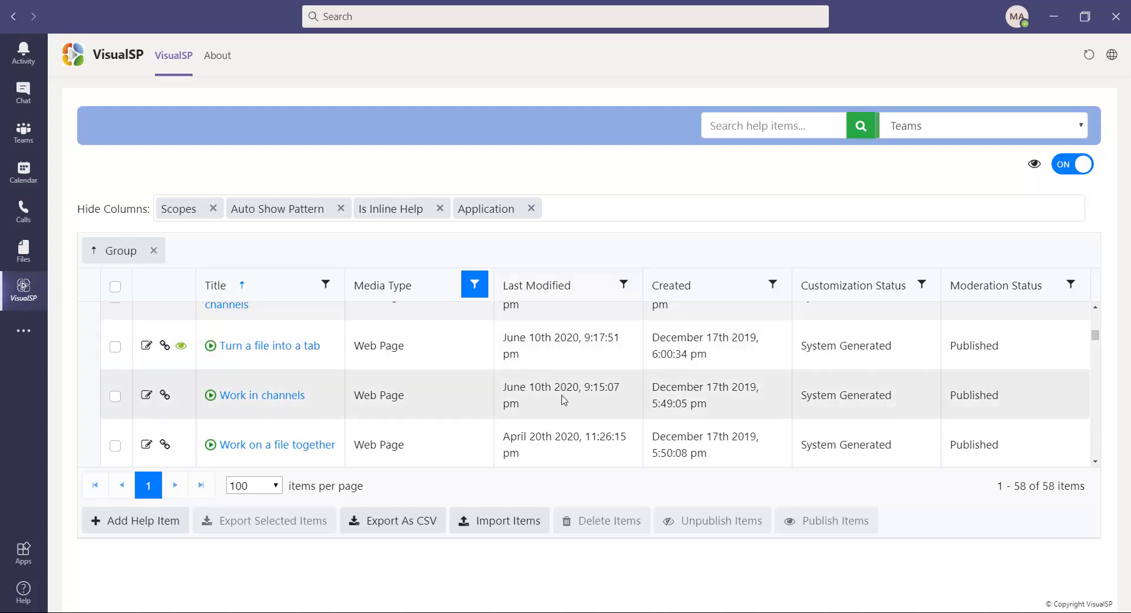
Unpublish the "Send email to a channel" and "Show and hide channels" help items together
scroll(564, 399, up, 2)
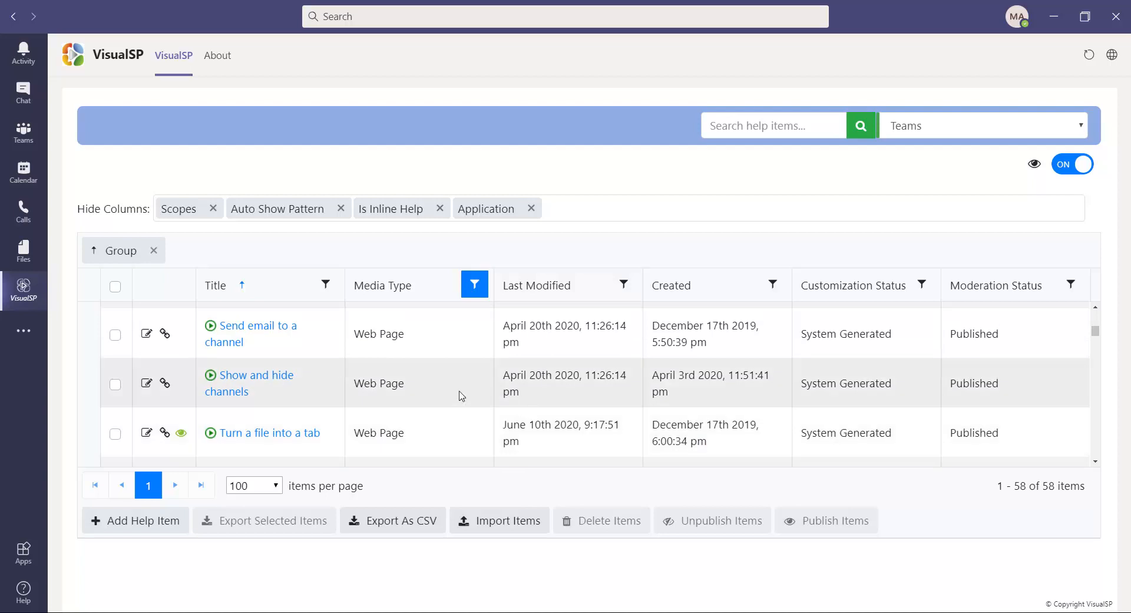
click(116, 384)
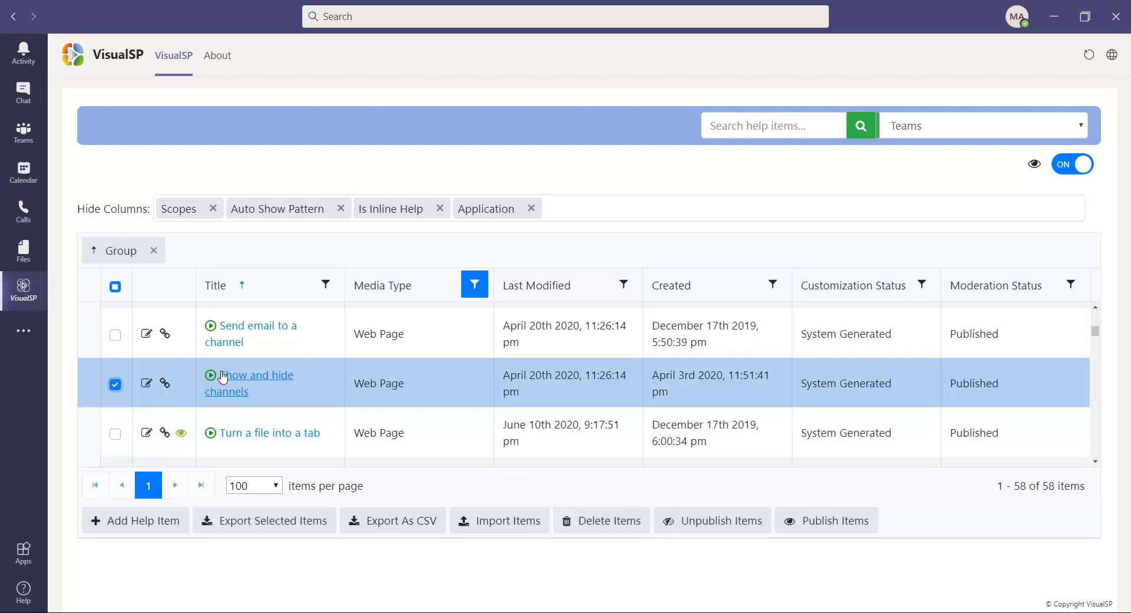
click(115, 335)
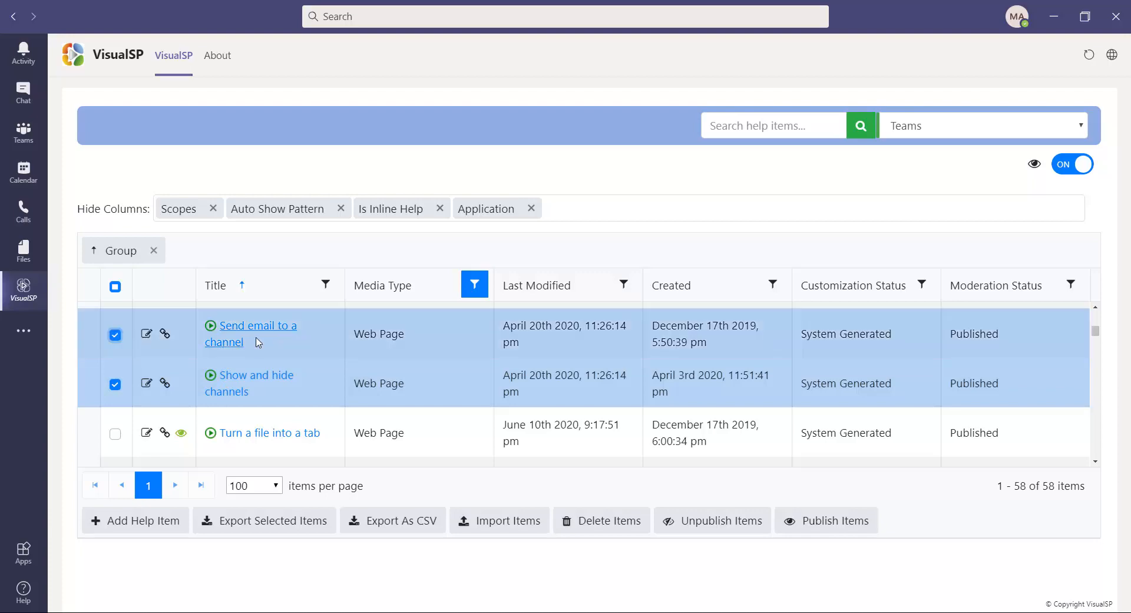
scroll(260, 353, up, 1)
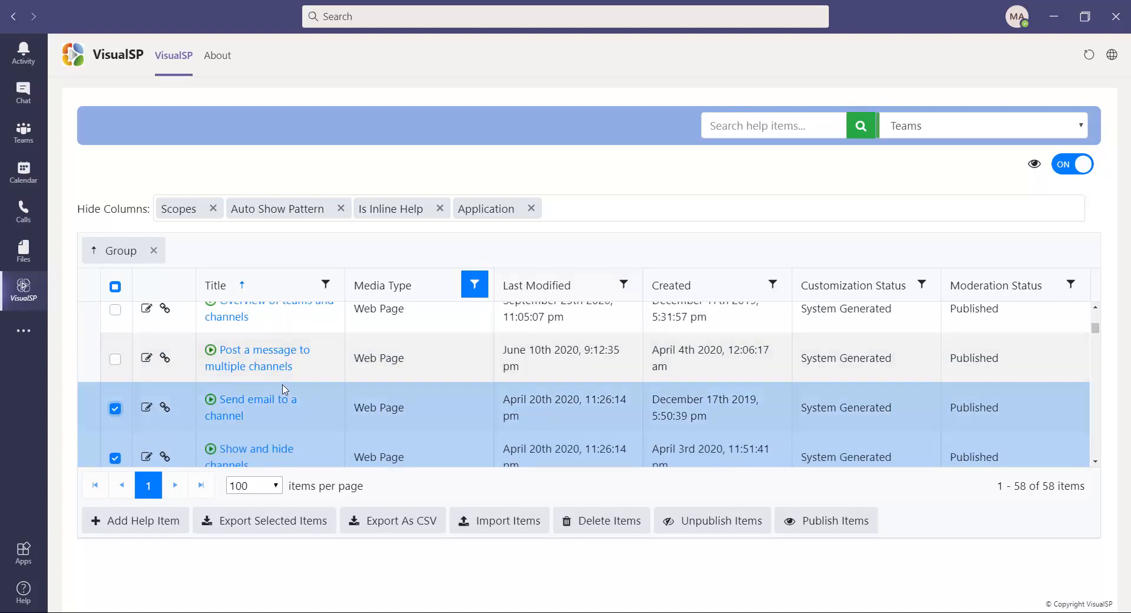
scroll(285, 389, down, 1)
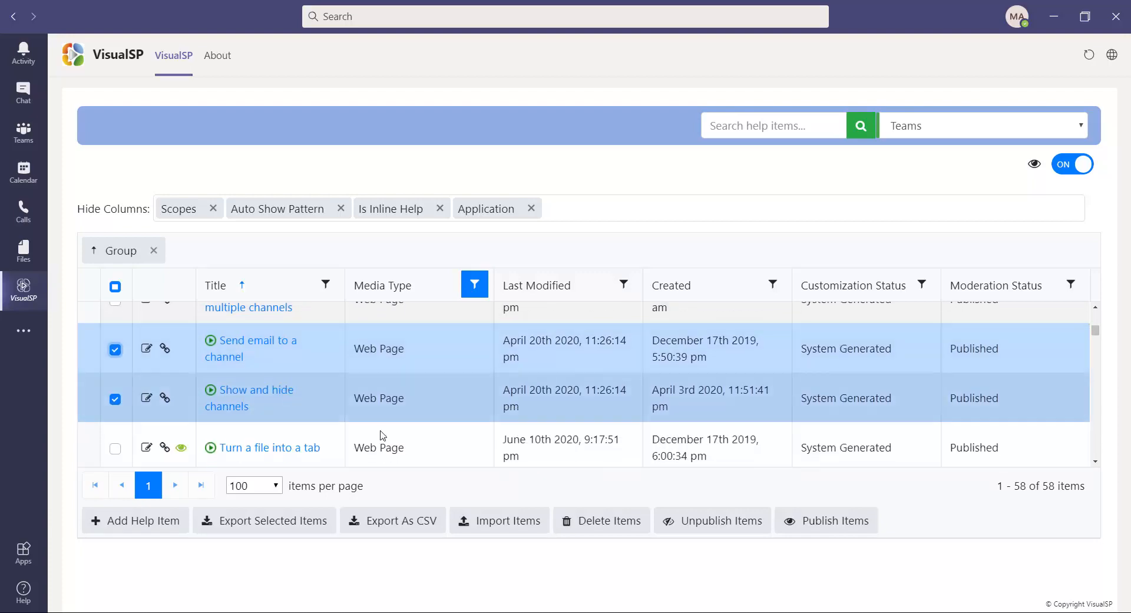
click(703, 523)
click(655, 368)
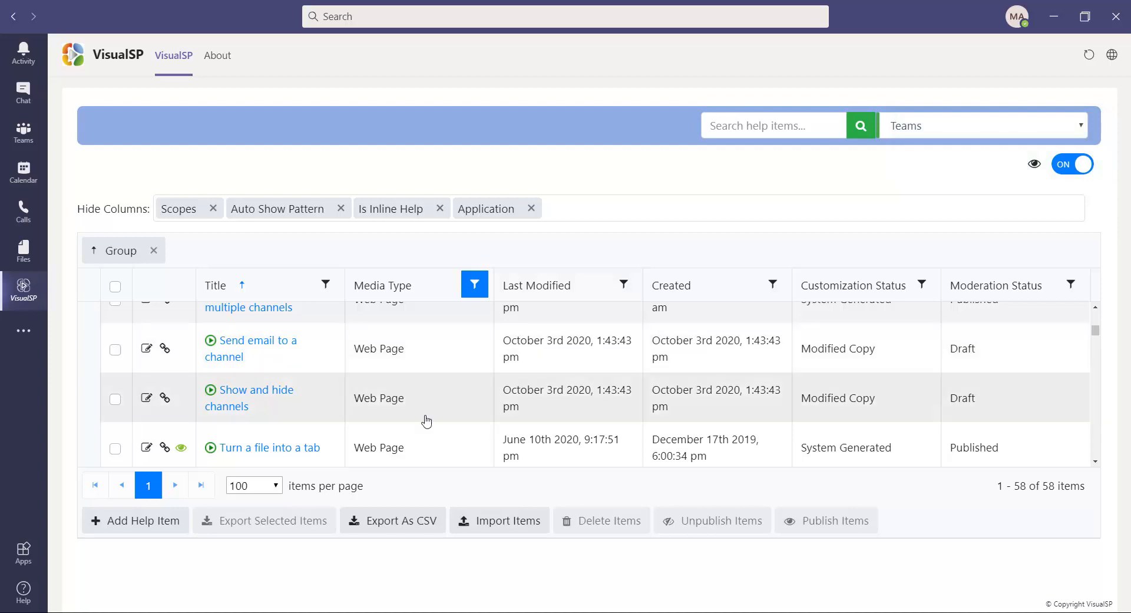
scroll(156, 433, down, 1)
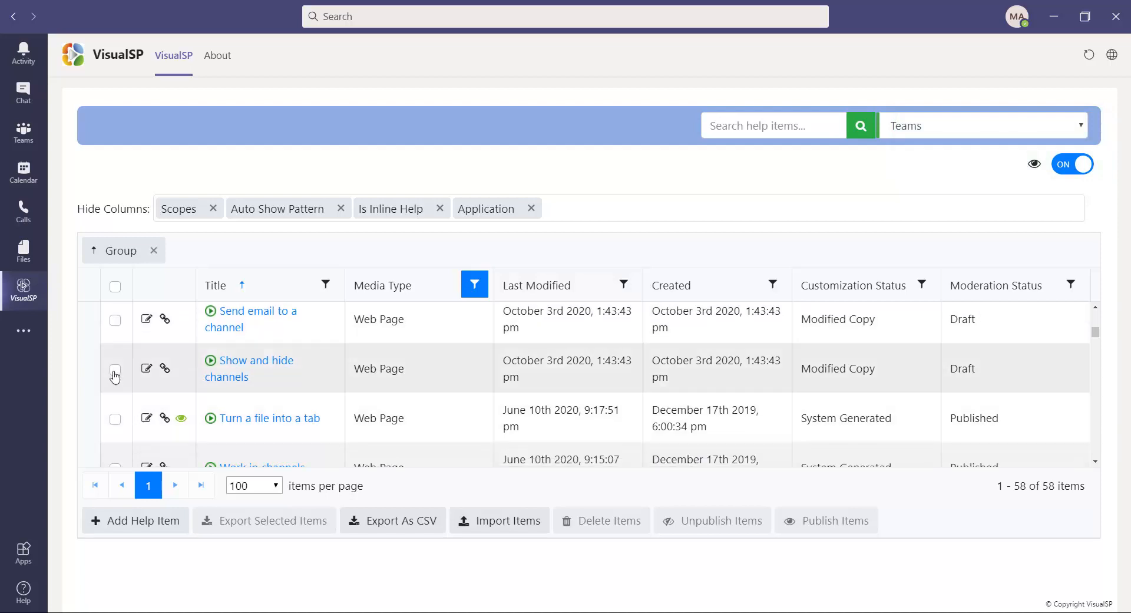
click(115, 370)
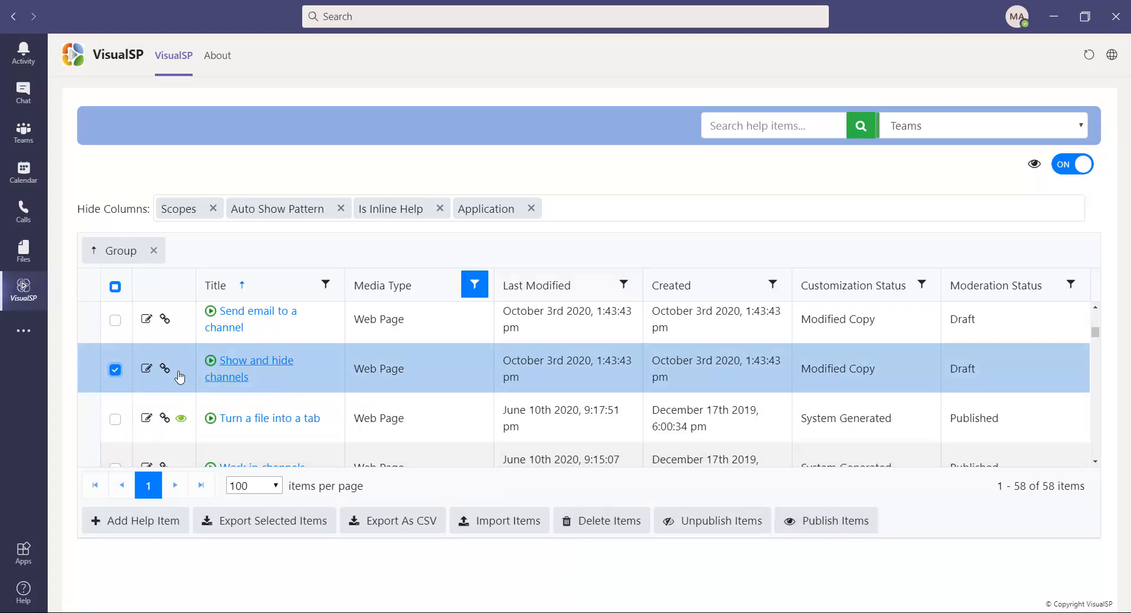
click(115, 371)
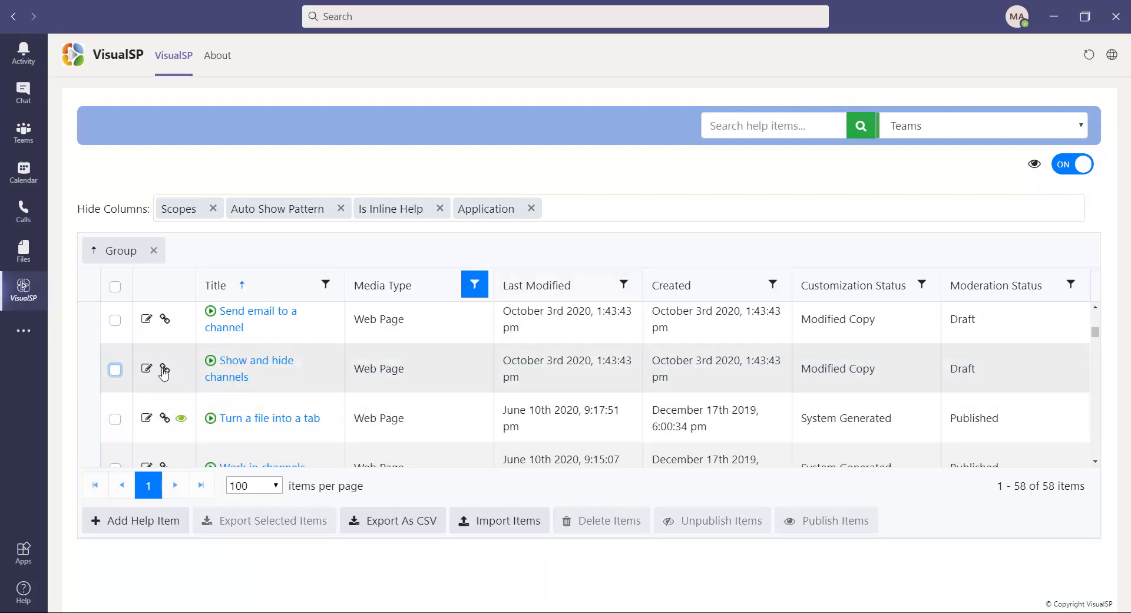
scroll(389, 402, down, 2)
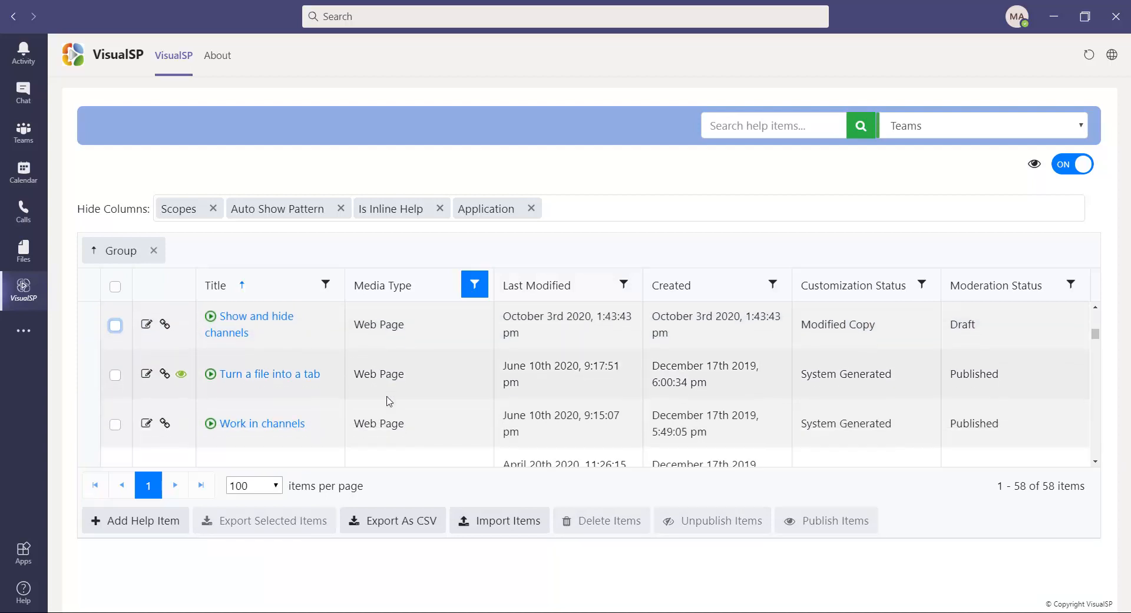
click(115, 381)
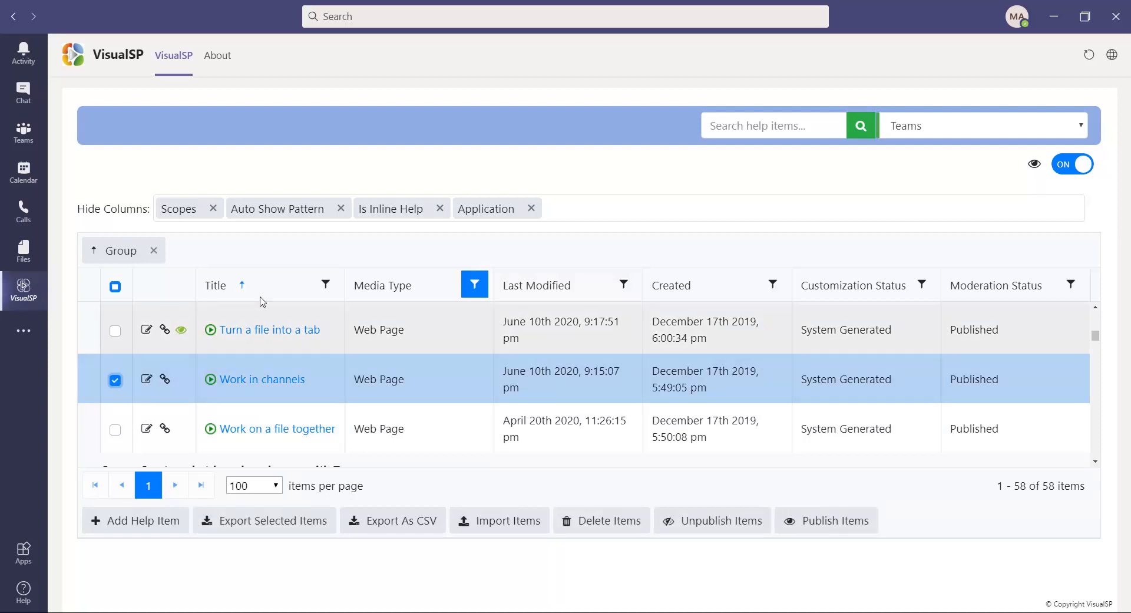
click(116, 330)
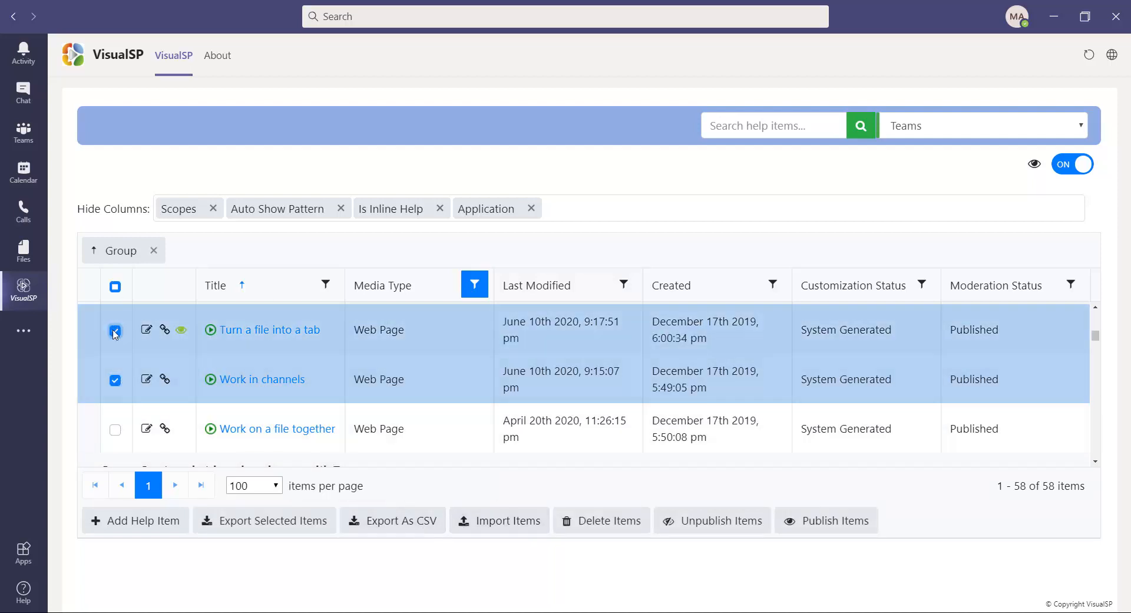
click(116, 380)
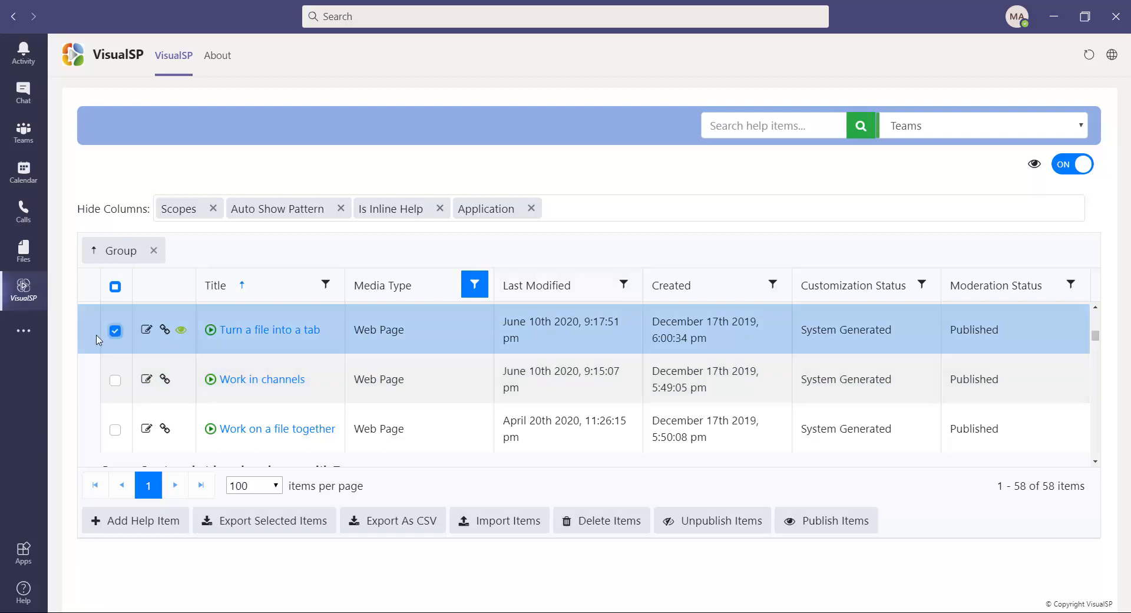
click(115, 331)
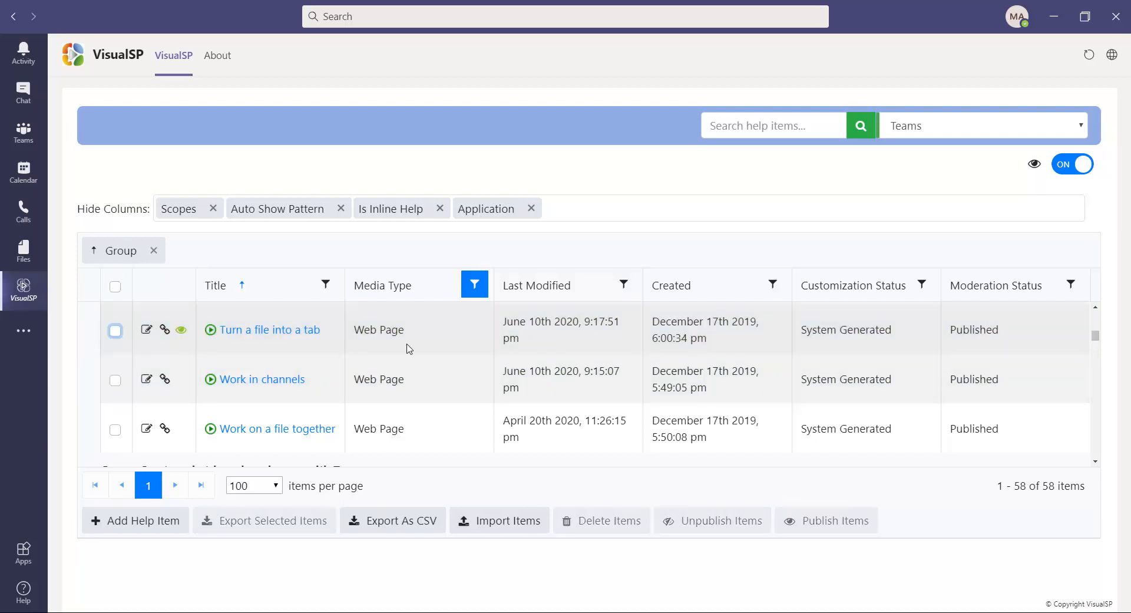
Start a new help item and review the available applications and viewer/media types, keeping Teams and Rich HTML
click(147, 531)
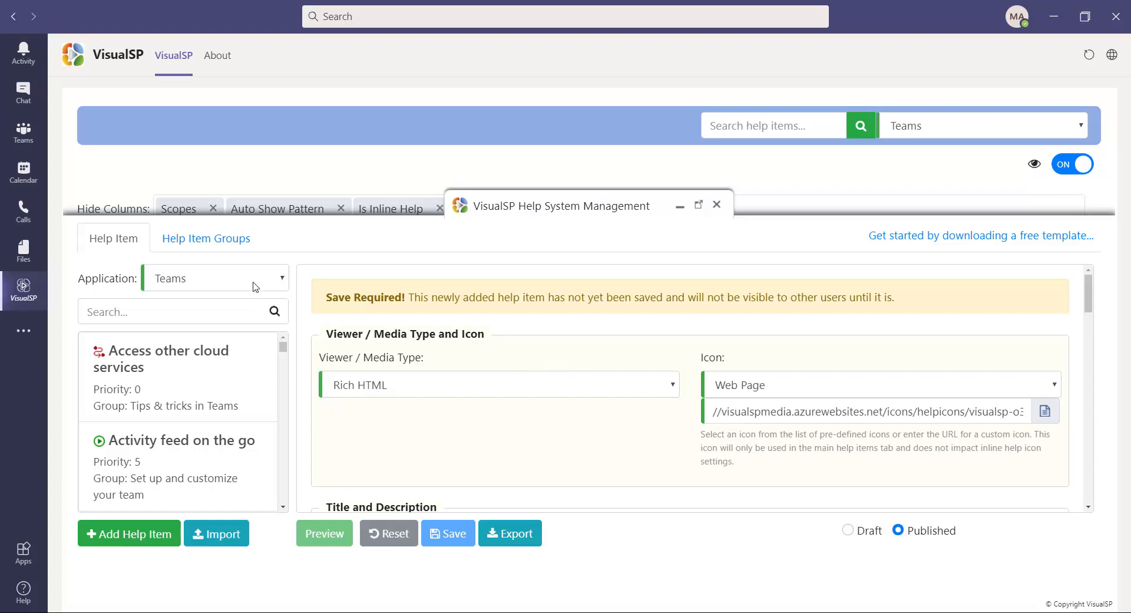
click(255, 286)
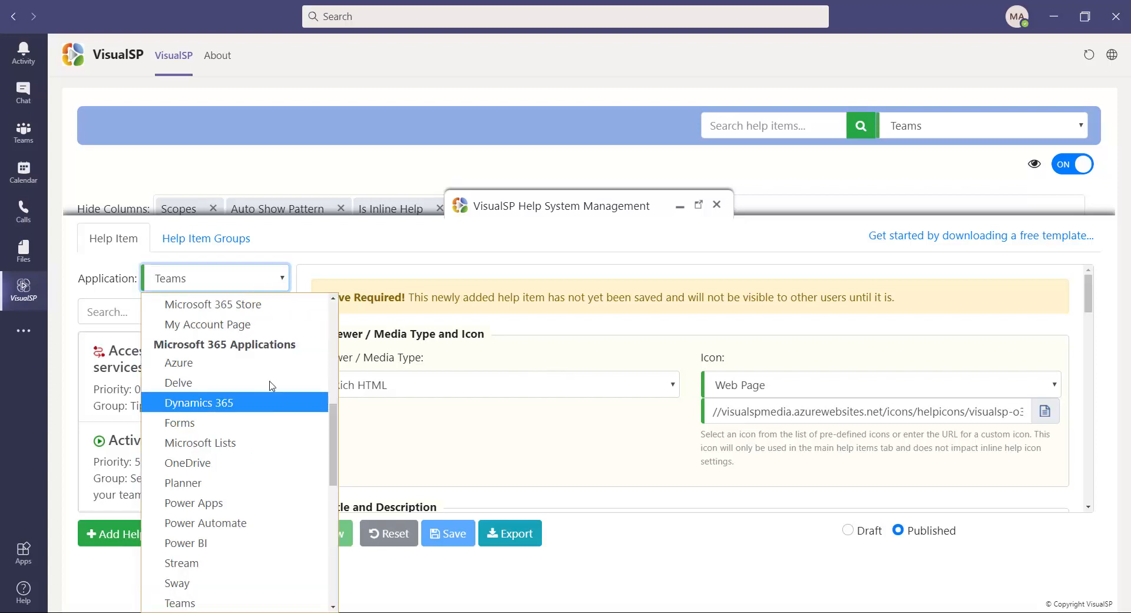
click(569, 397)
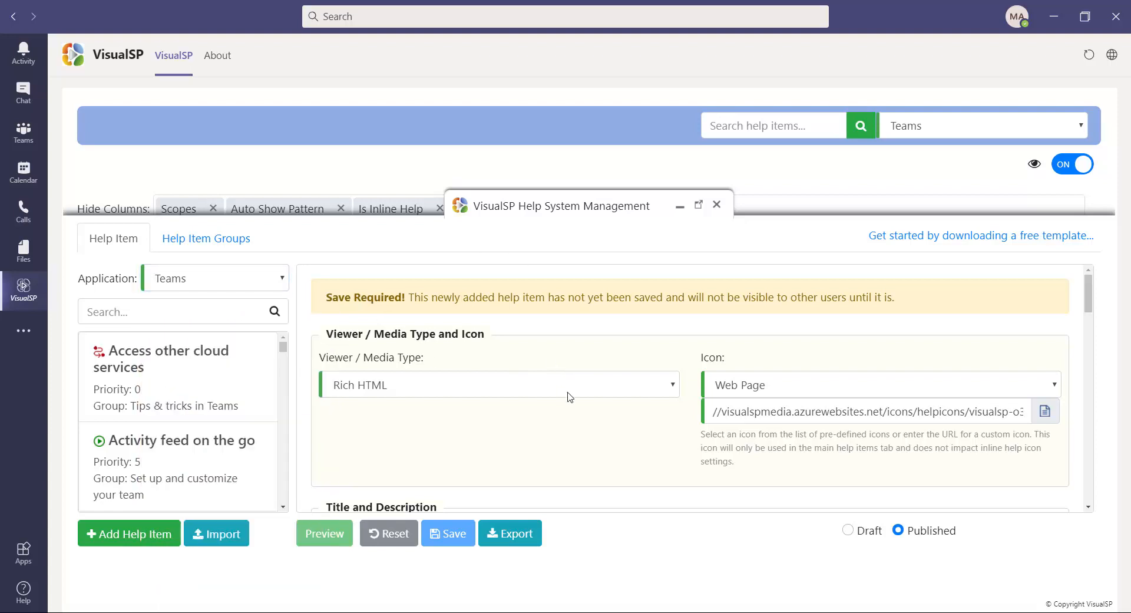
click(624, 390)
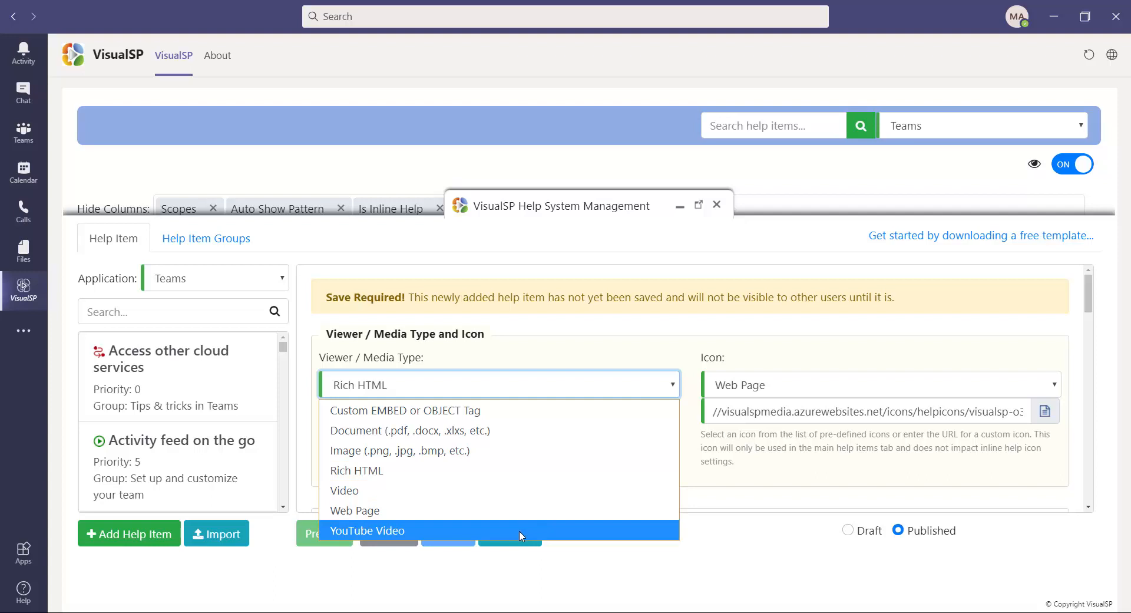
click(696, 447)
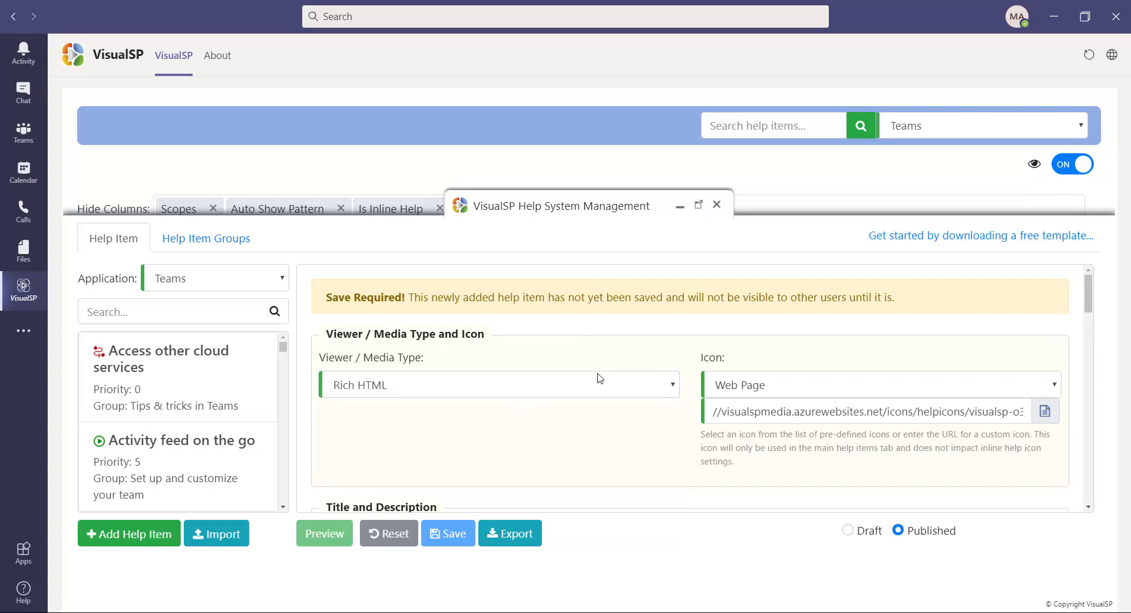
Add a Teams help item group named "Avande Policies" and save it
click(223, 241)
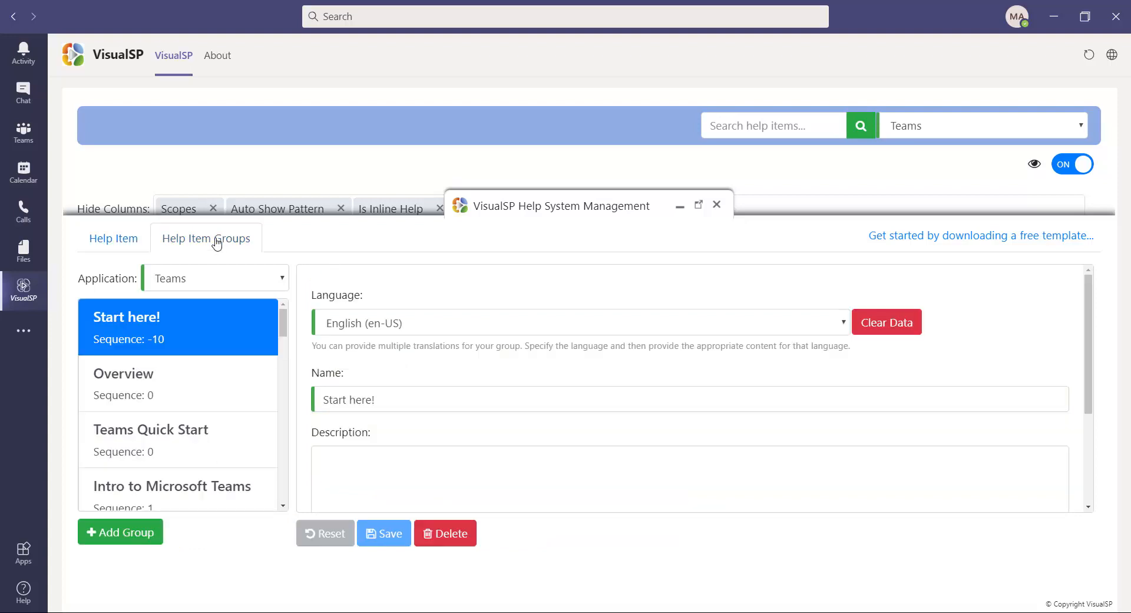
click(120, 530)
click(396, 399)
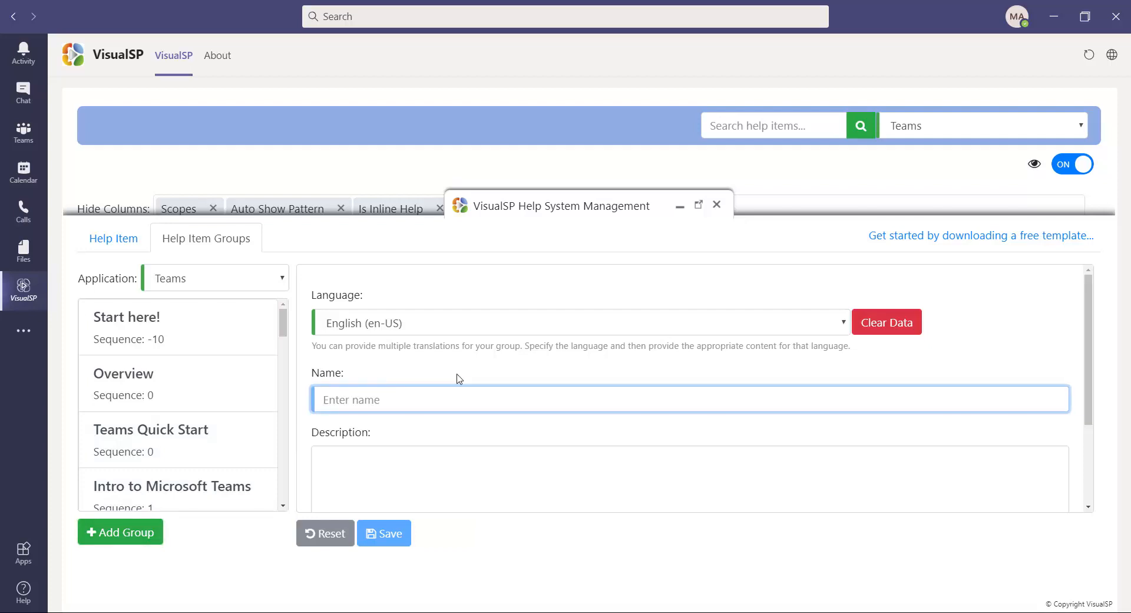
text(Avande Policies)
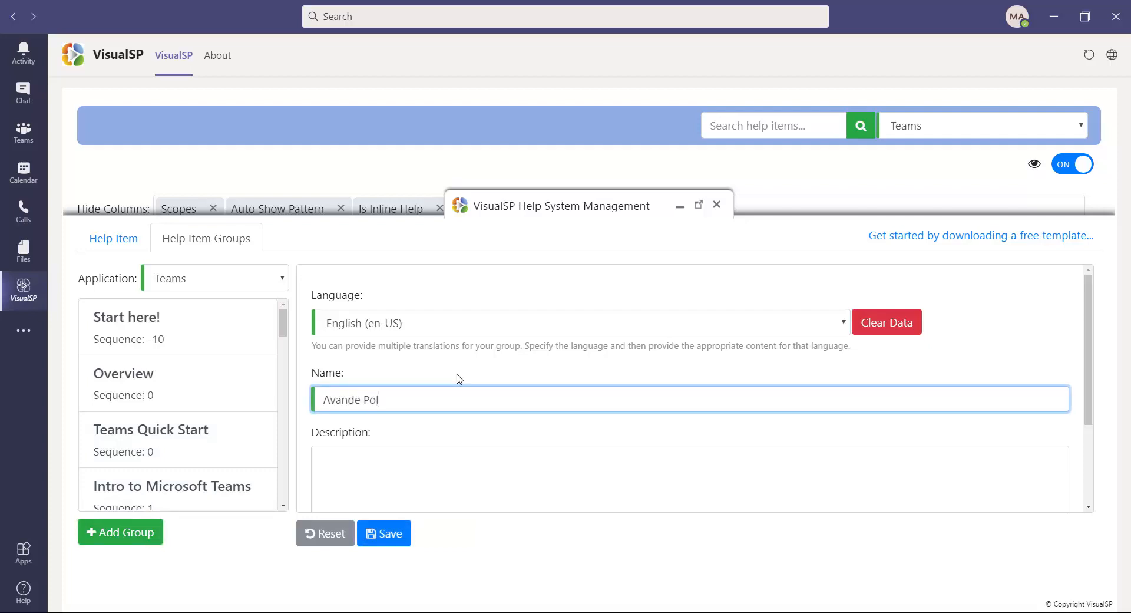
click(403, 527)
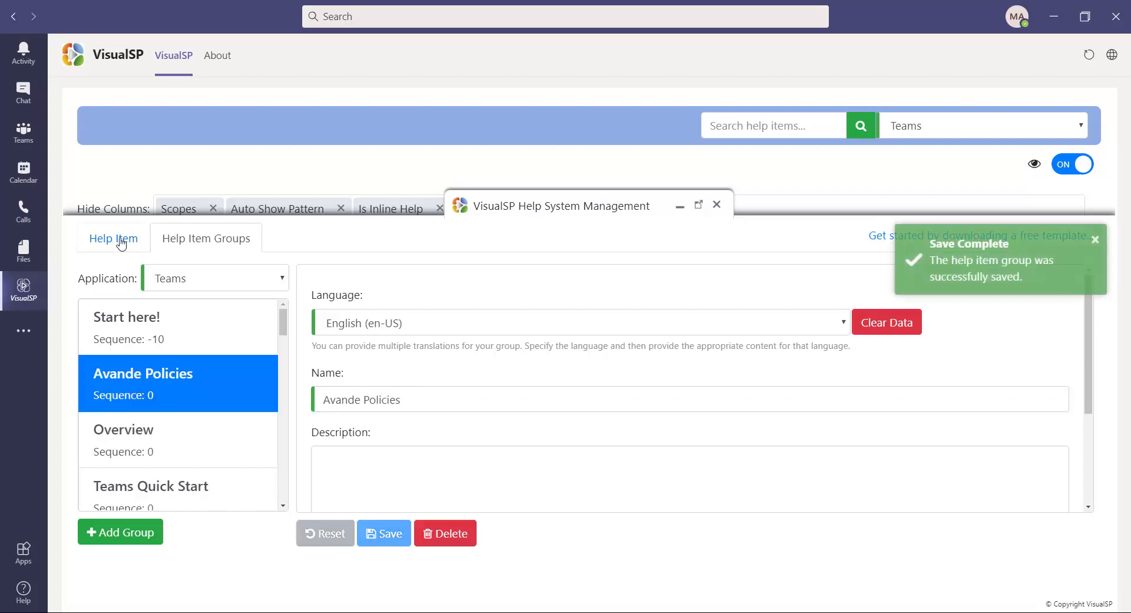
Return to the new unsaved help item and title it "Out of Office Policy"
click(121, 243)
scroll(619, 393, down, 1)
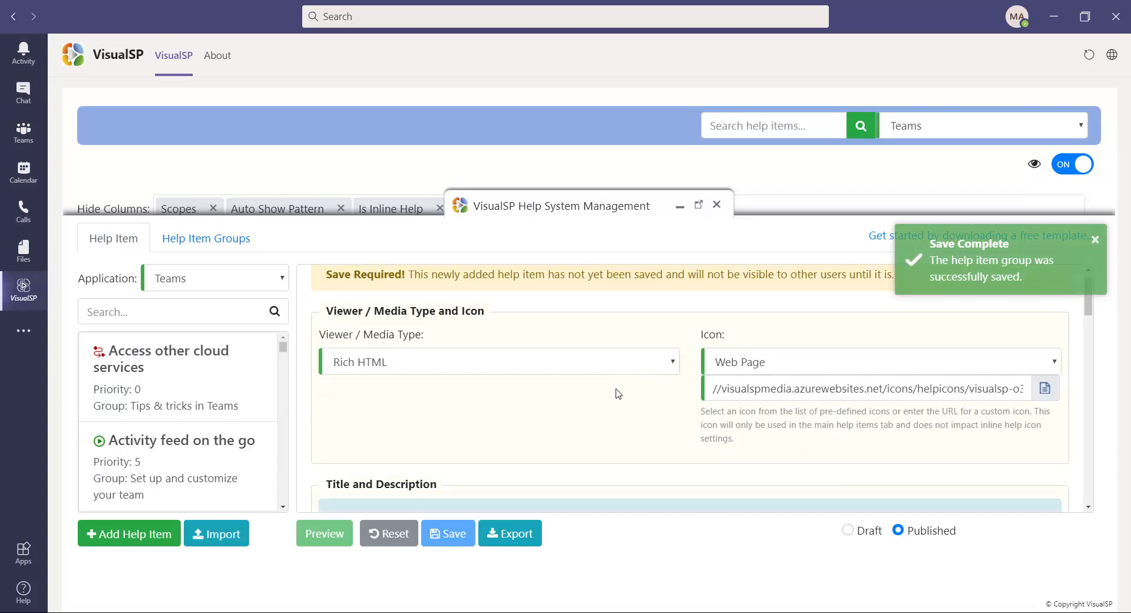
scroll(618, 394, down, 5)
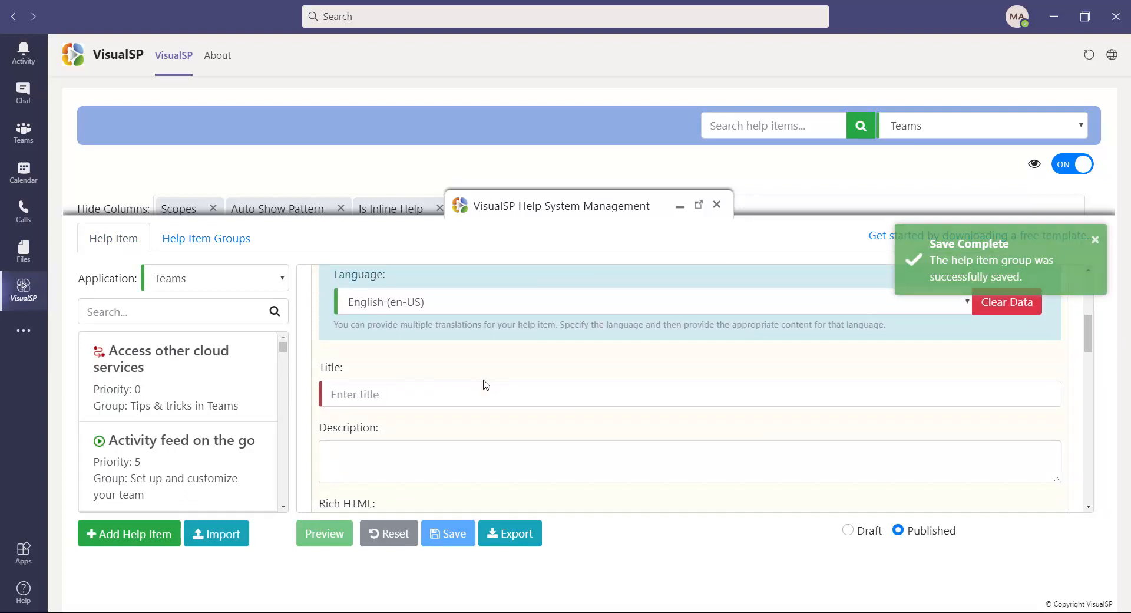
click(481, 390)
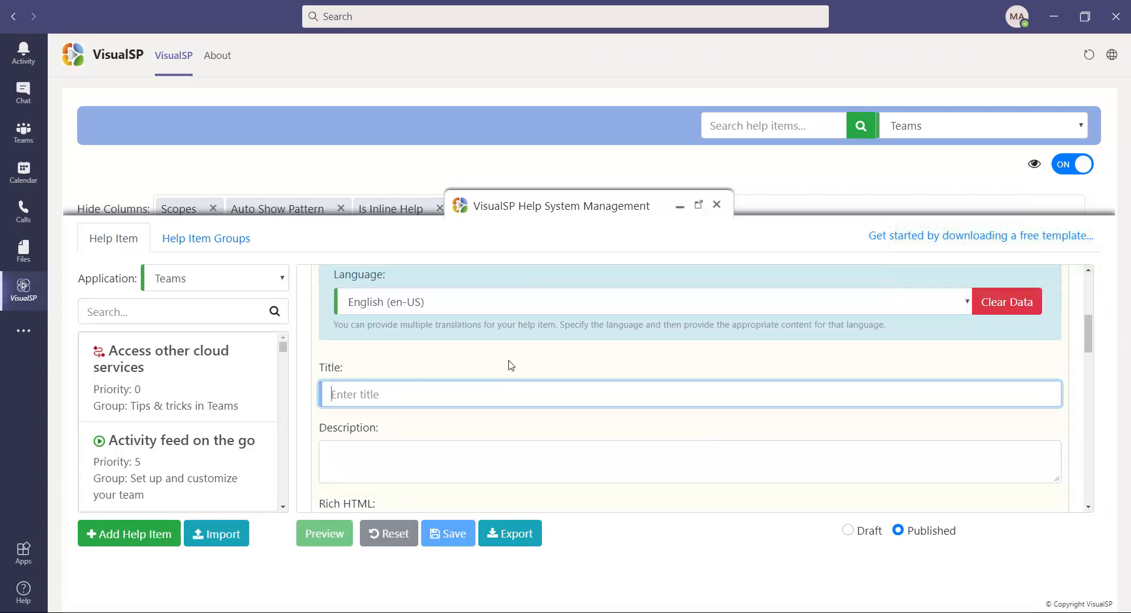
text(Out of Office Policy)
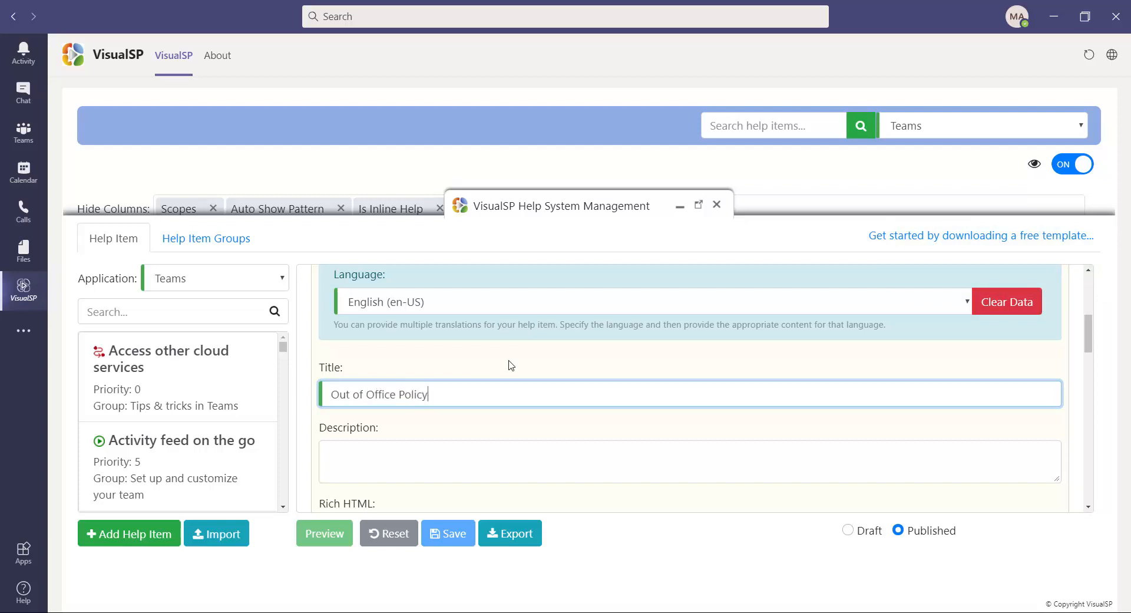
scroll(510, 365, up, 1)
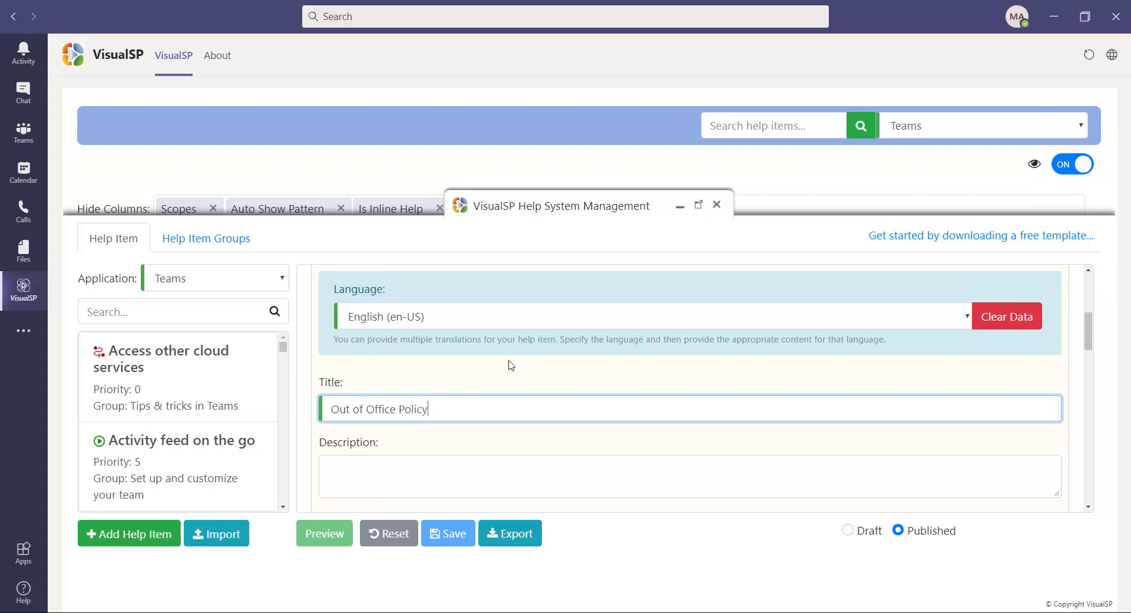
scroll(510, 365, up, 5)
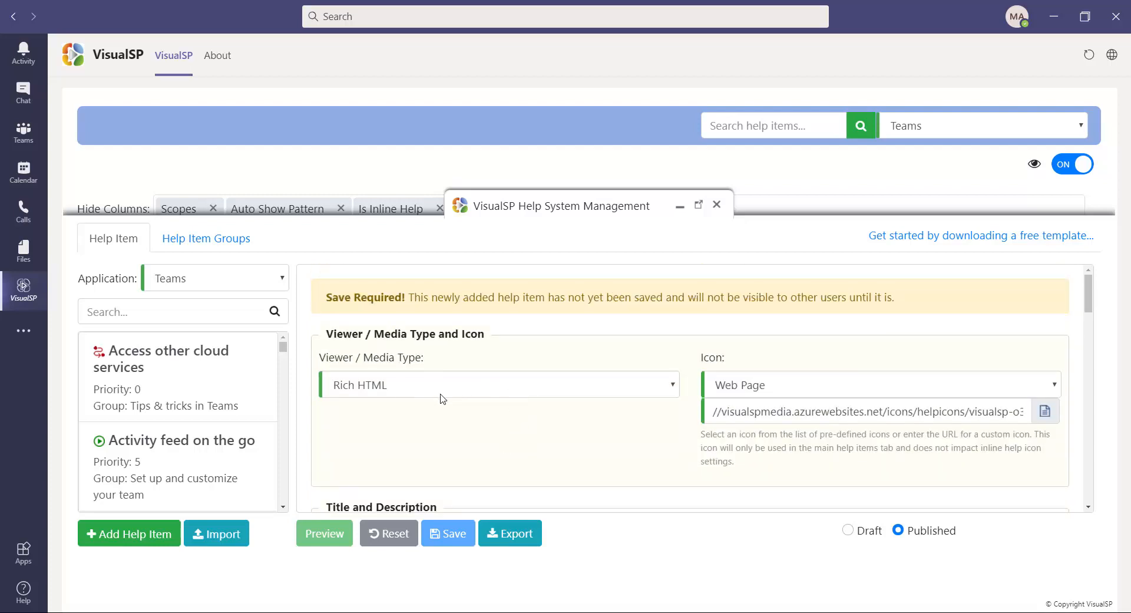
Paste the copied out-of-office sign picture into the help item's Rich HTML content, center it and start a new line below
scroll(443, 399, down, 8)
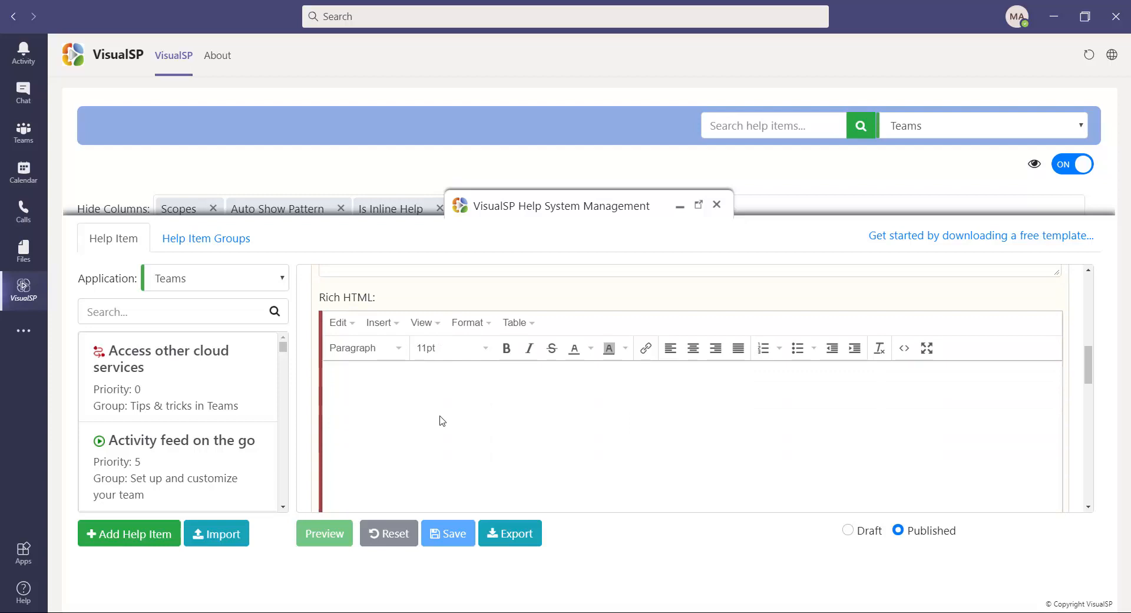
key(alt+Tab)
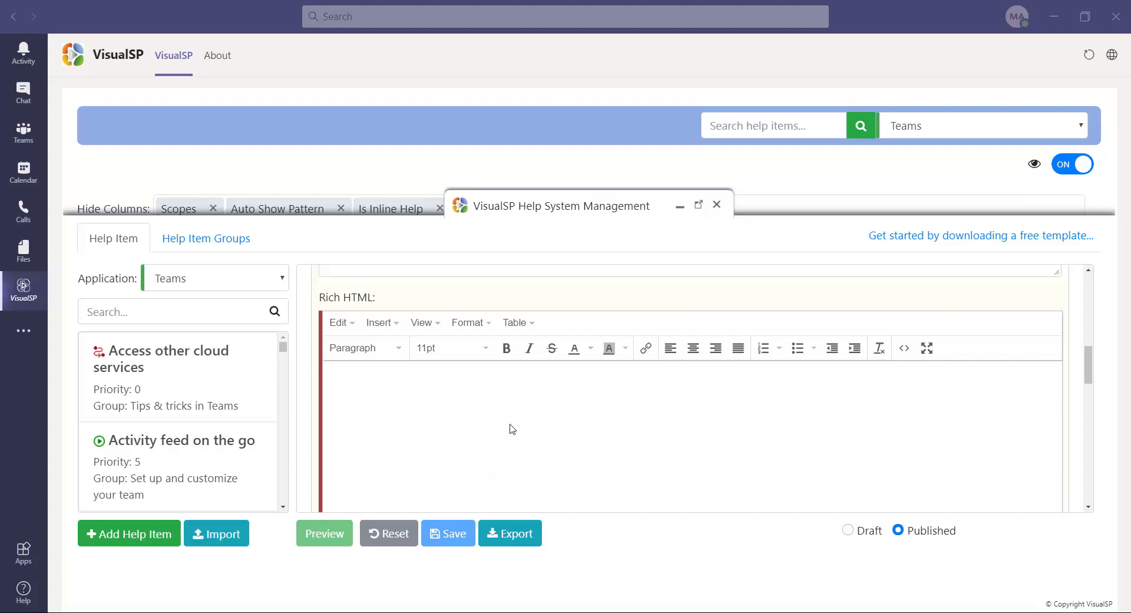
click(520, 408)
key(ctrl+v)
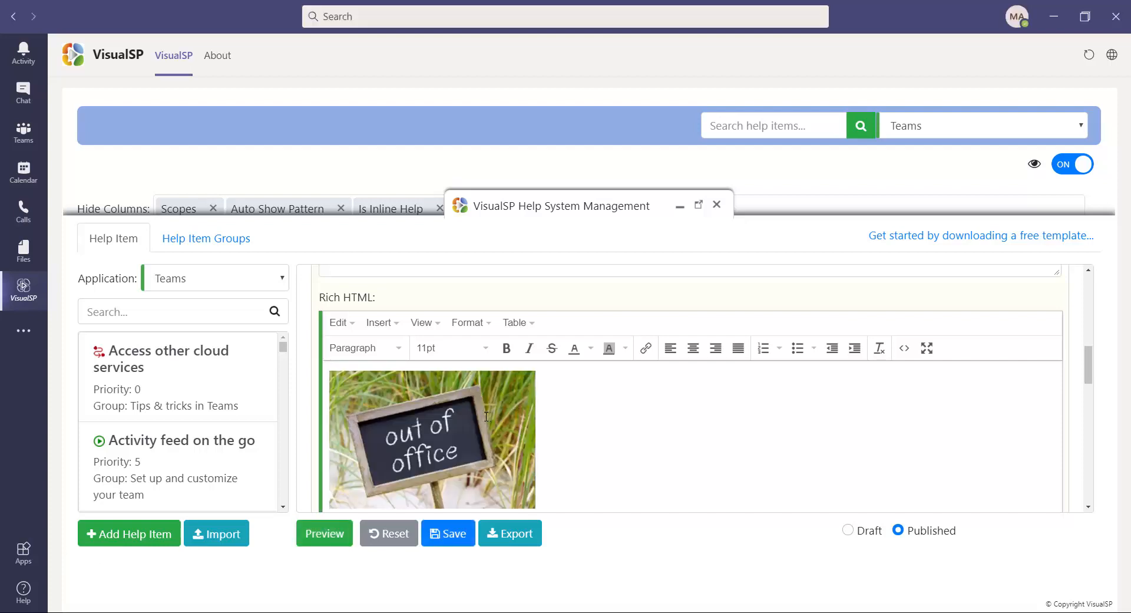
click(490, 444)
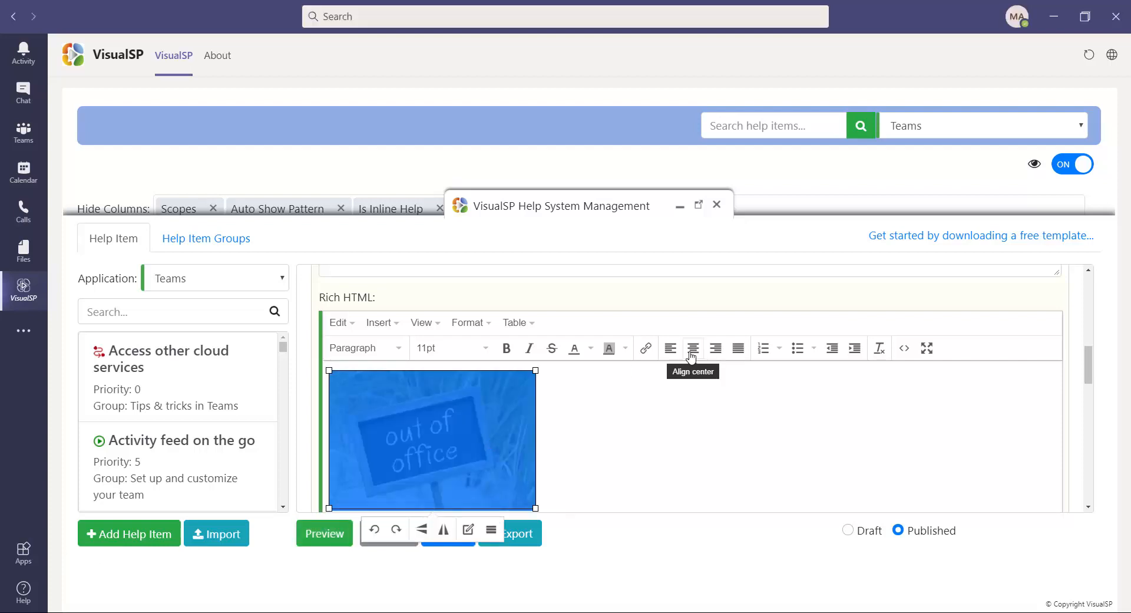
click(693, 347)
key(Return)
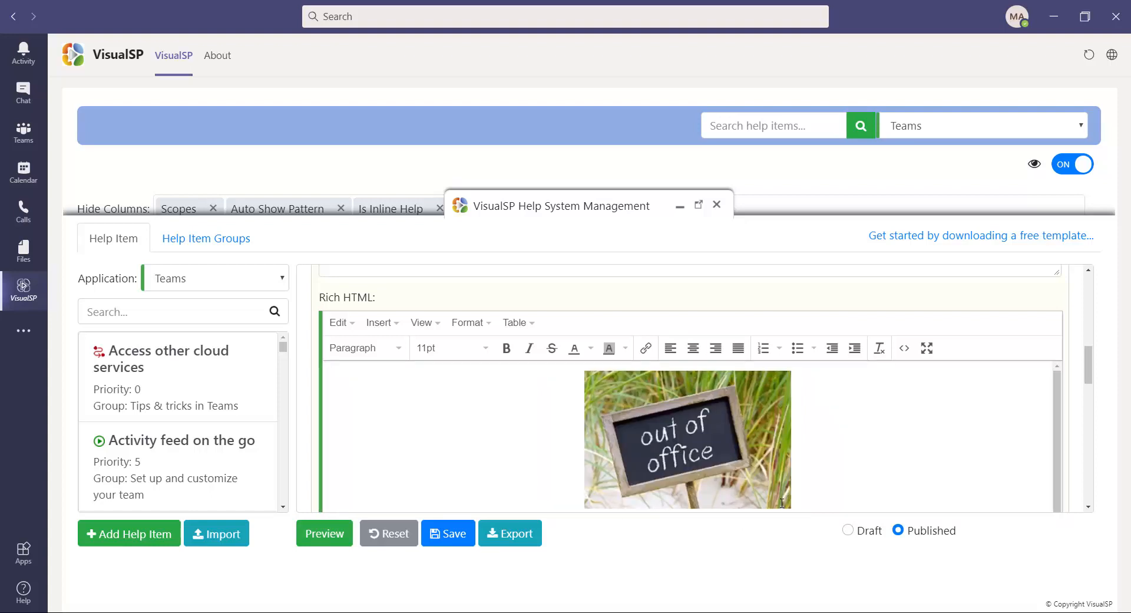
scroll(673, 444, down, 2)
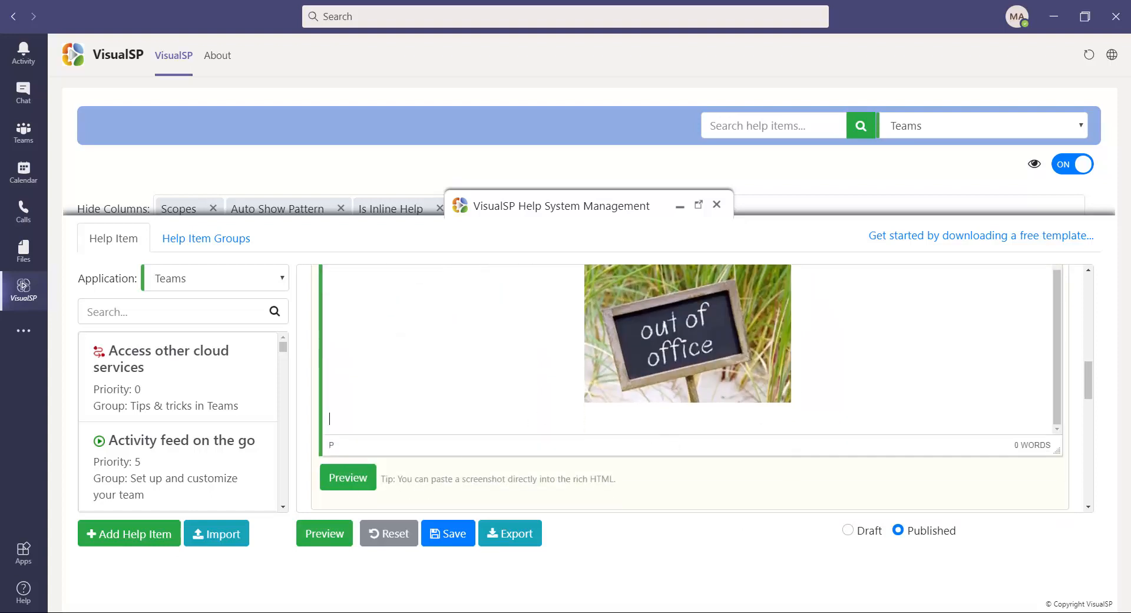
Paste the copied text beginning "A good out-of-office email reply incorporates the following elements:" with its three bullets below the picture, and preview the help item
key(alt+Tab)
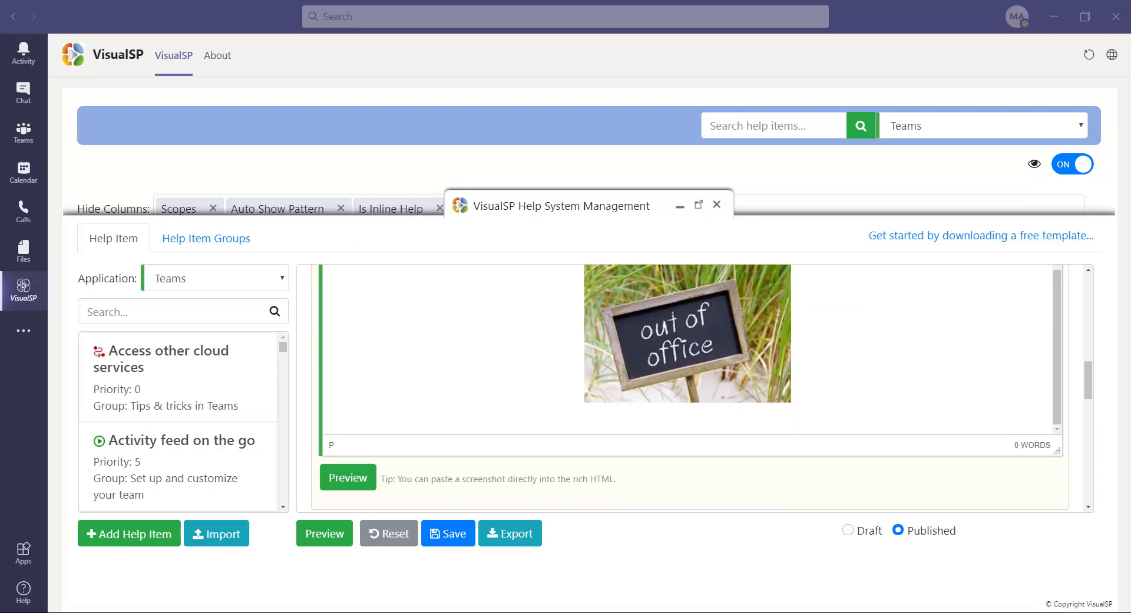
click(576, 423)
text(A good out-of-office email reply incorporates the following elements: The exact dates of your time off — If you are simply re-activating the message you used during your last time away, make sure you change the dates, and double-check to ensure they’re right. The reason for your absence — Colleagues might still attempt to get in touch with you if they think you’ll be checking in. They’ll be less likely to try to contact you if they know you’re taking personal or vacation time. The people who can help while you’re out — Provide their names, phone numbers and email addresses. If you handle multiple areas, specify each person’s area of expertise so colleagues and clients know exactly where to go for assistance.)
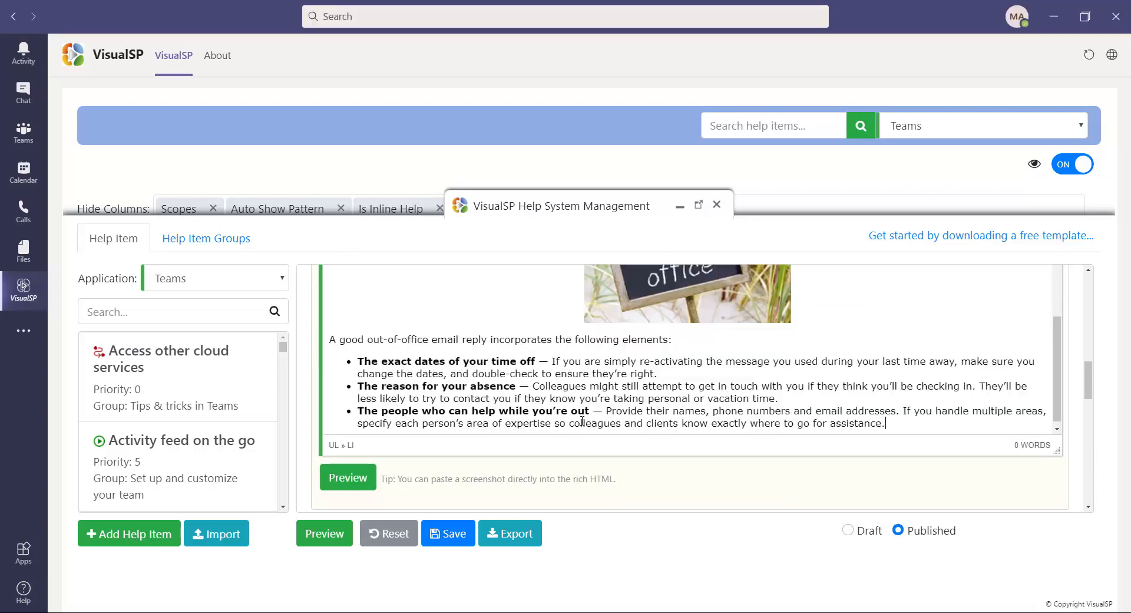
scroll(649, 399, up, 2)
scroll(621, 400, down, 1)
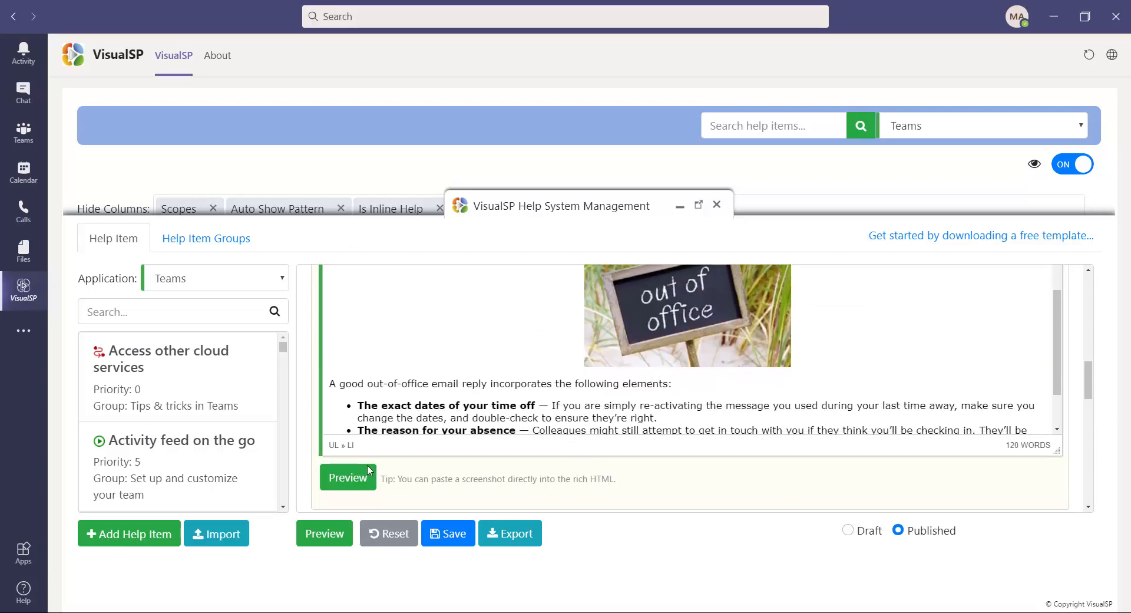
click(325, 533)
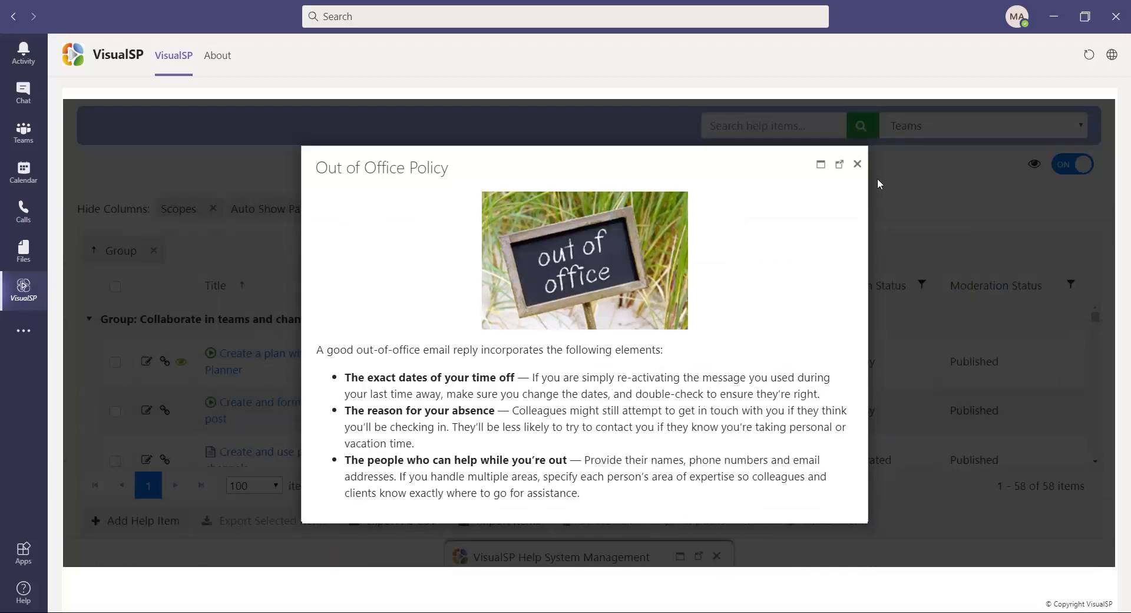
click(857, 165)
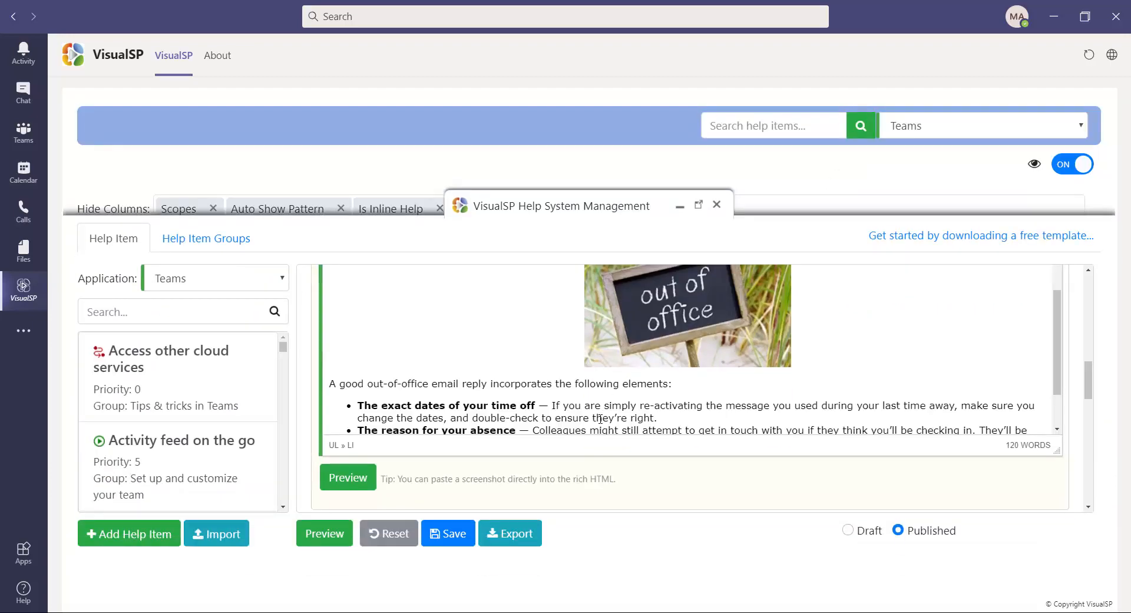
Save the Out of Office Policy help item as Published and close the VisualSP Help System Management window
scroll(657, 445, up, 3)
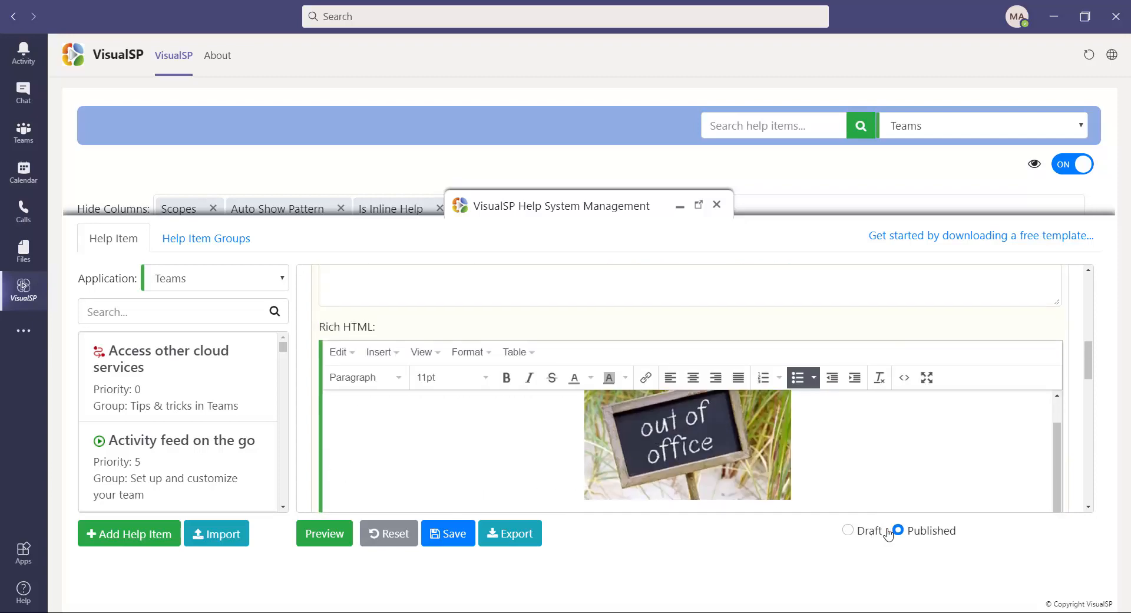
click(451, 534)
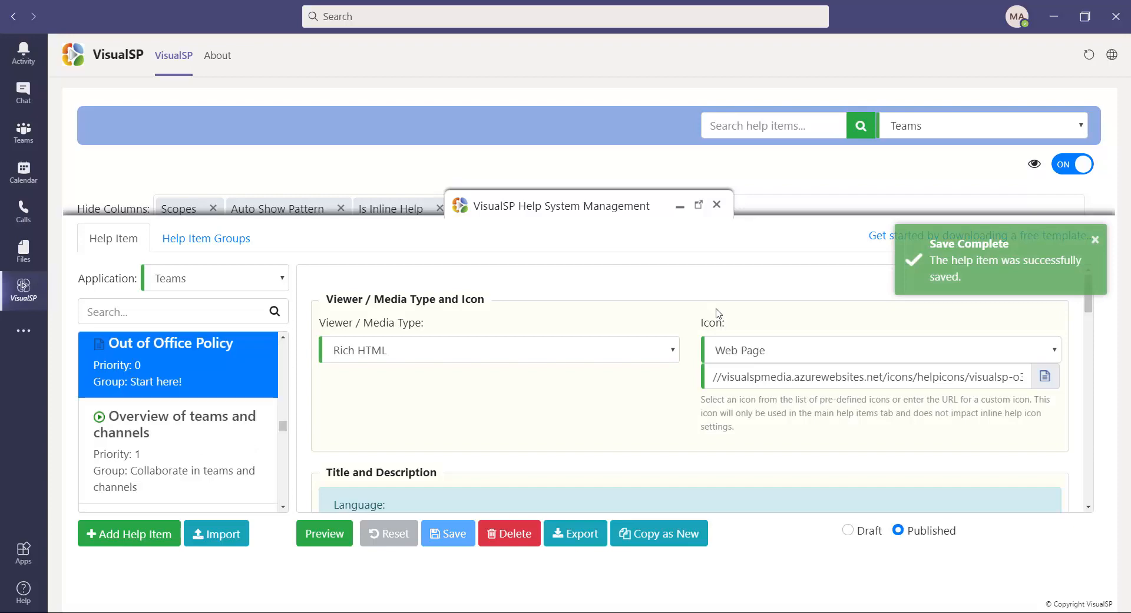
click(716, 205)
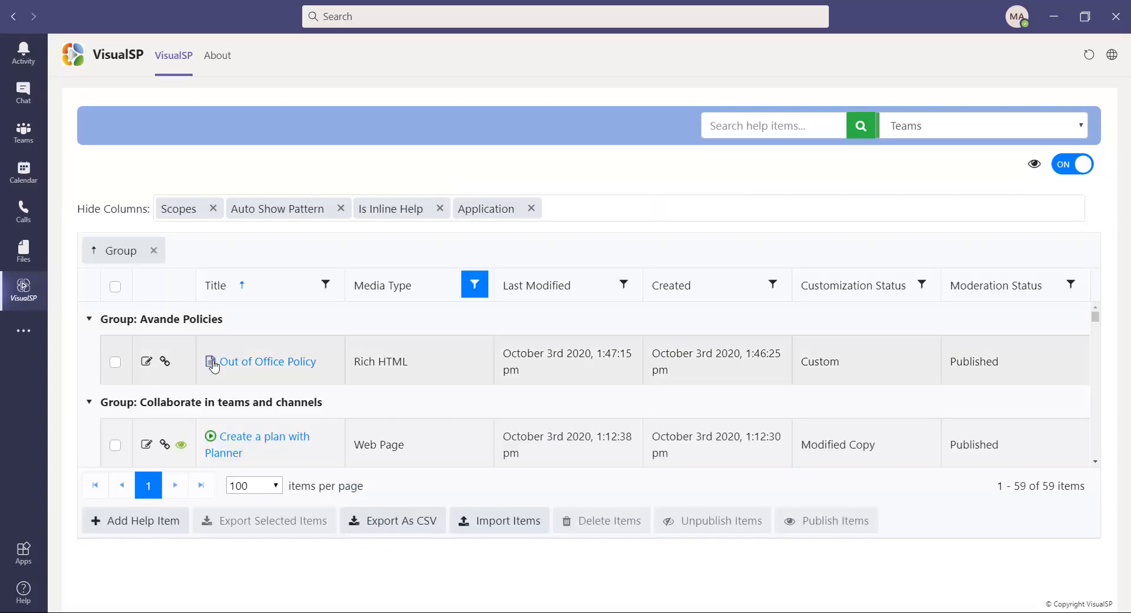
View the Out of Office Policy item from the Avande Policies group, close it and look through the help item list
click(263, 363)
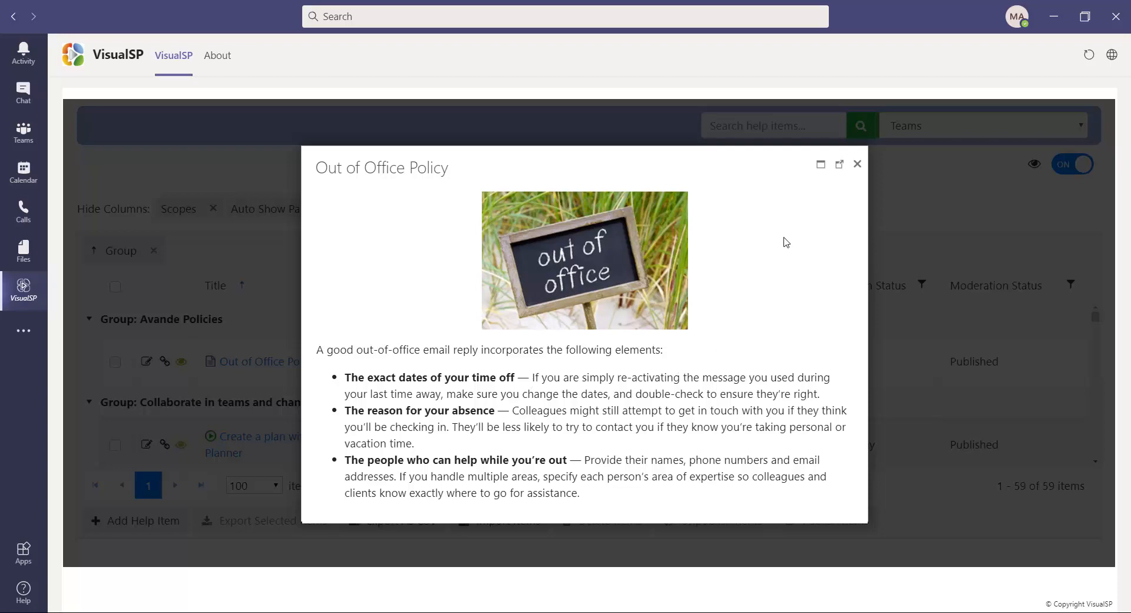
click(856, 165)
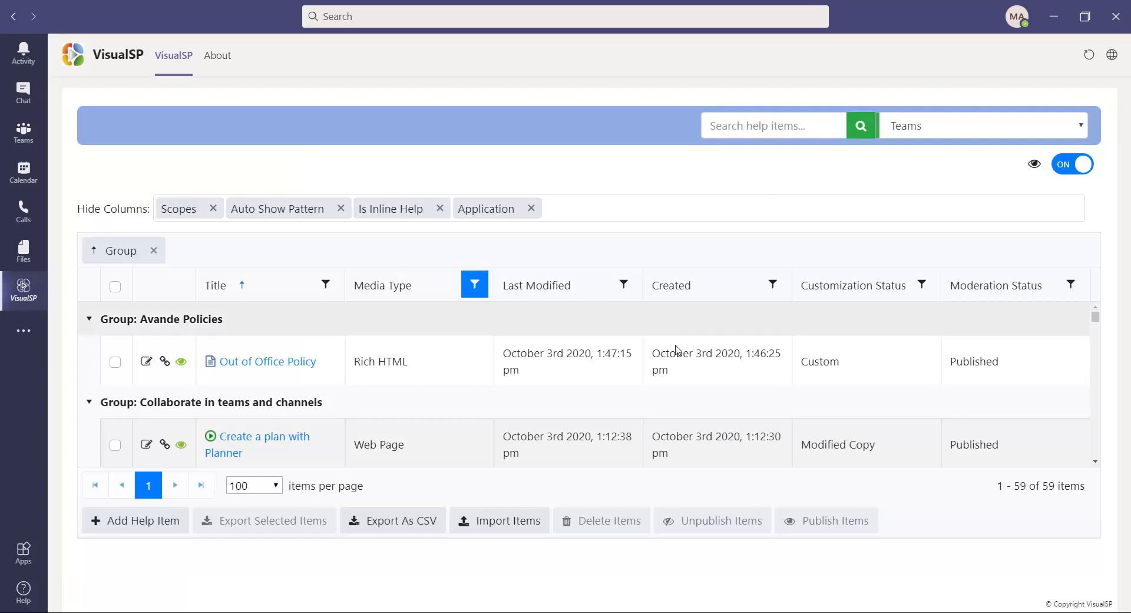
scroll(674, 353, down, 3)
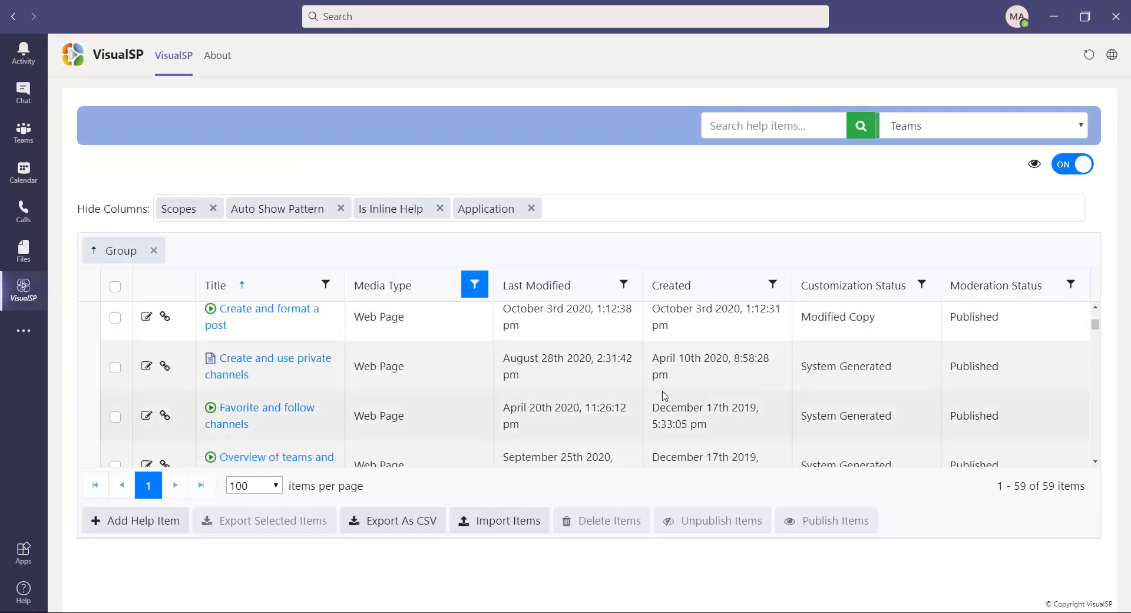
scroll(665, 393, down, 1)
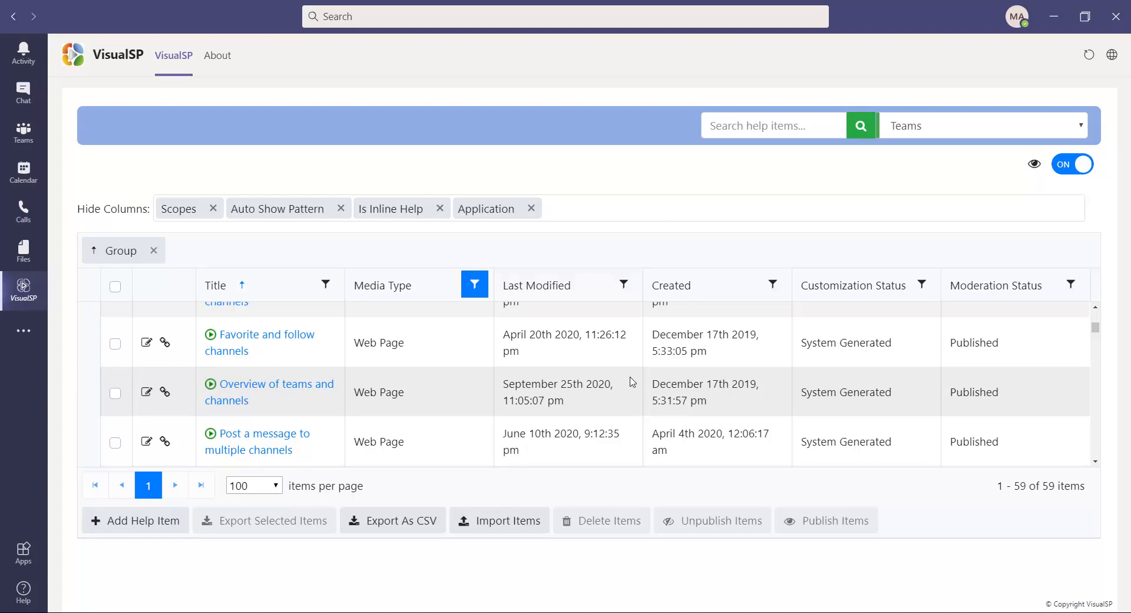
scroll(632, 382, up, 5)
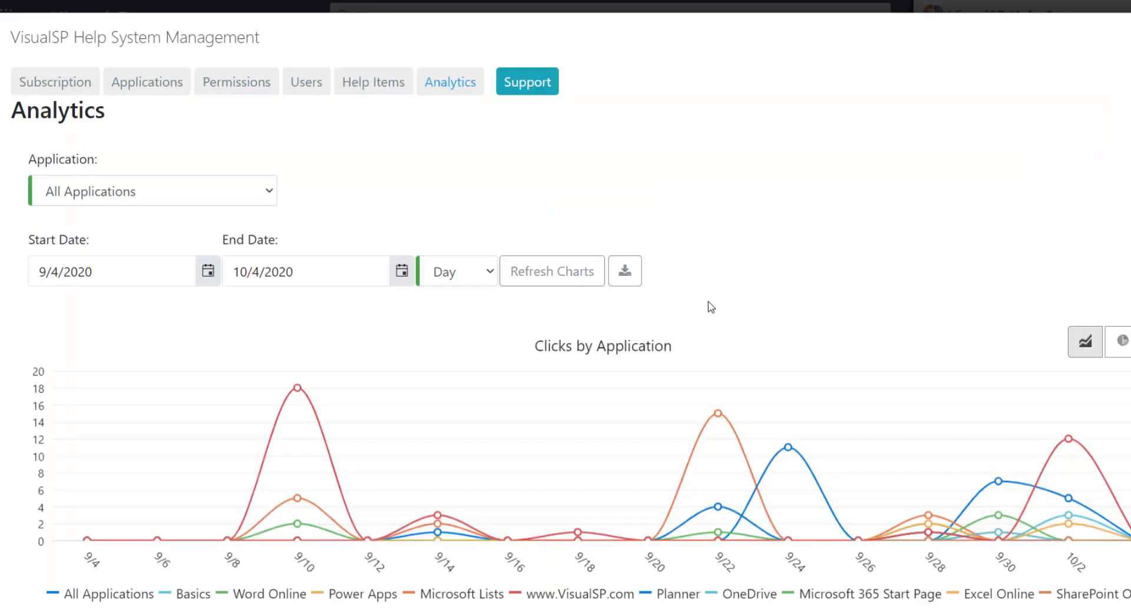
Examine the Analytics charts of clicks by application, by browser and by viewer/media type
scroll(707, 307, down, 5)
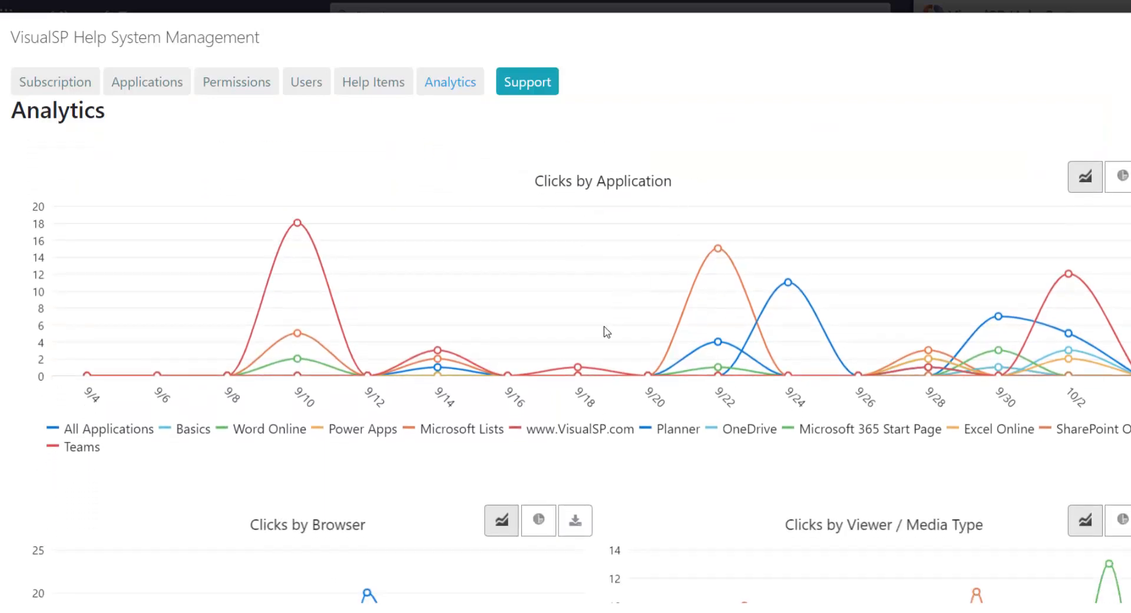
mouse_move(802, 295)
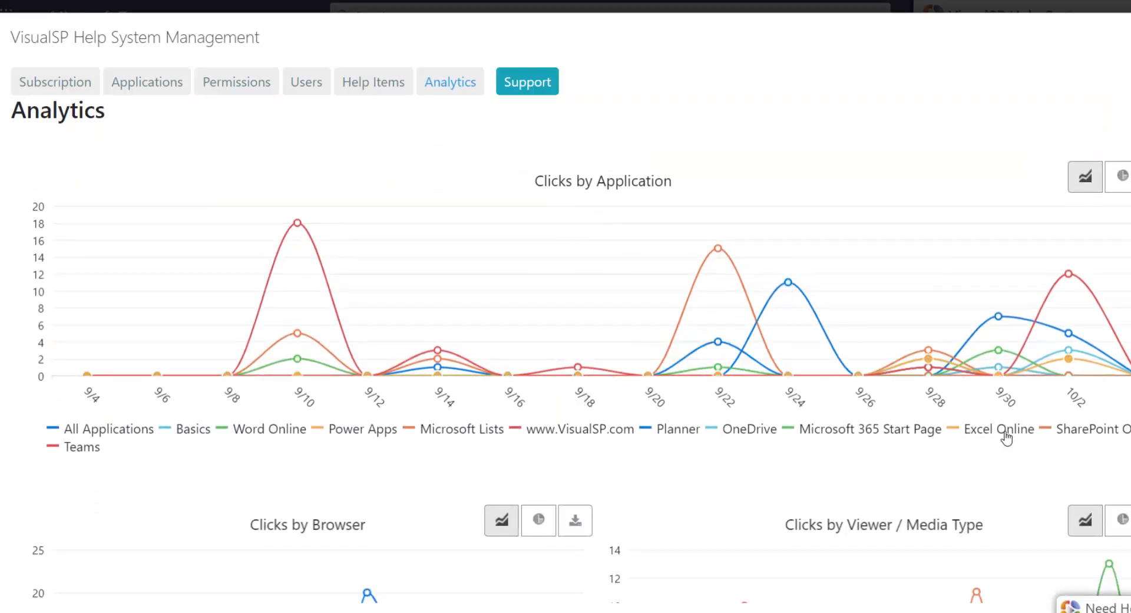
scroll(747, 392, down, 4)
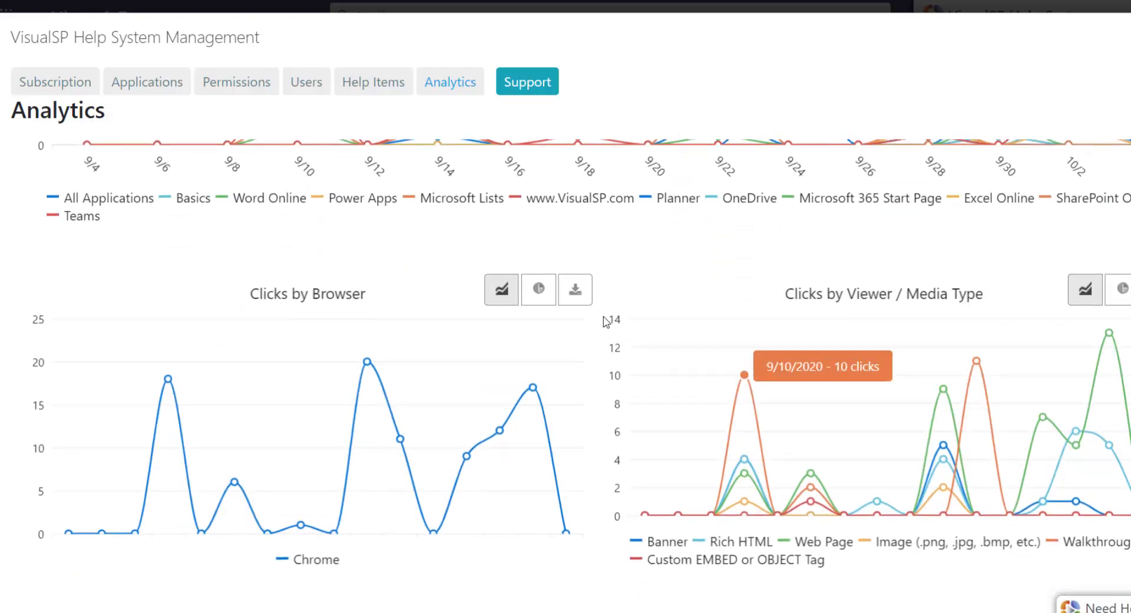
scroll(606, 321, down, 2)
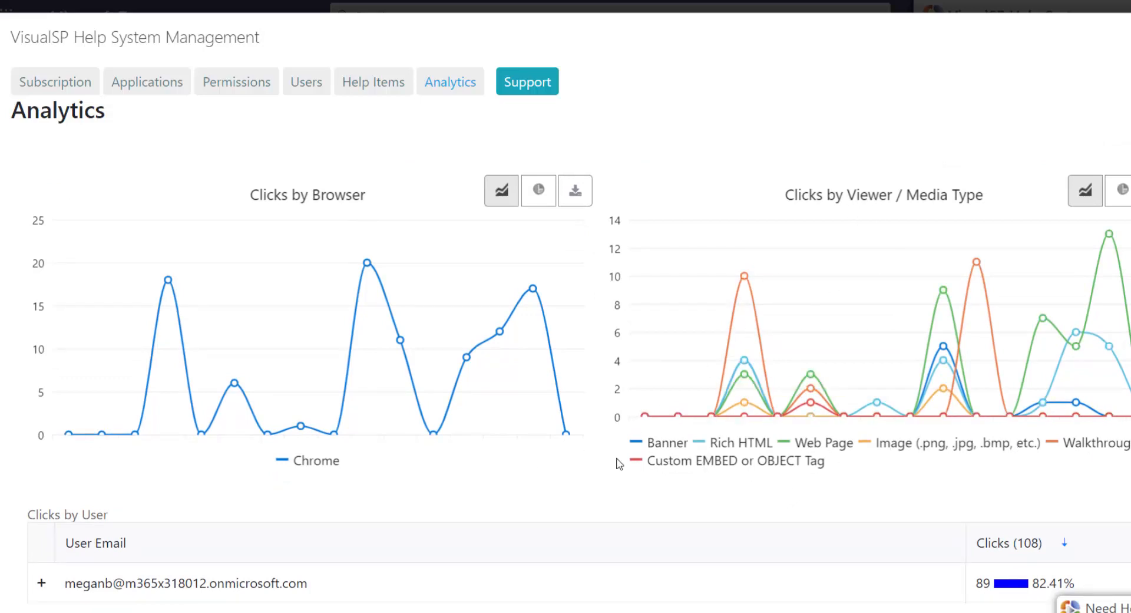
Review the Analytics tables of clicks by user, by URL and by help item
scroll(601, 457, down, 5)
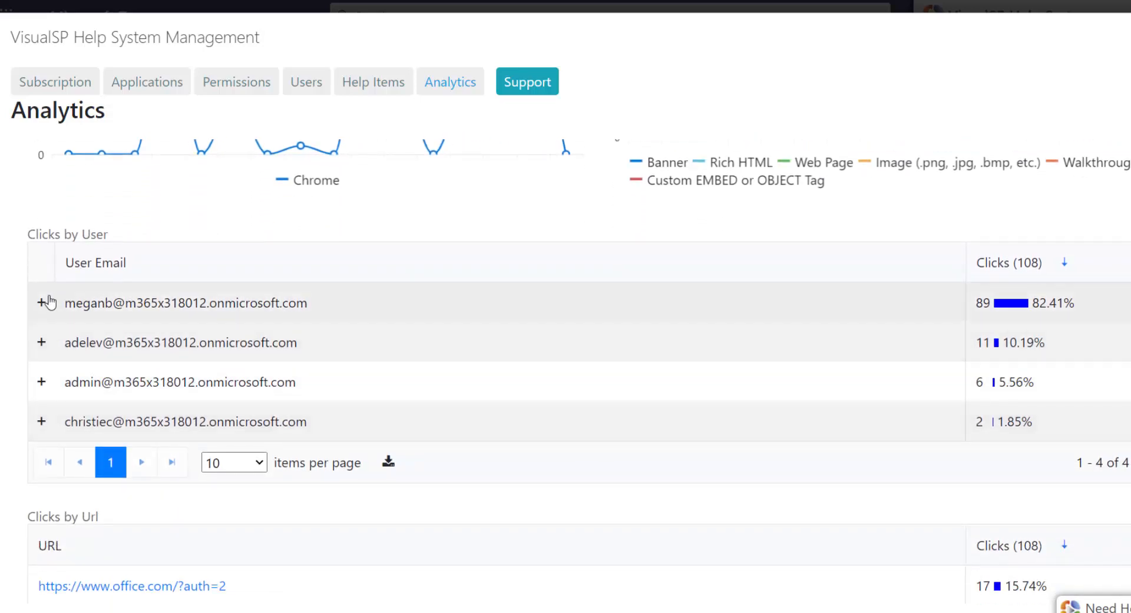
scroll(477, 321, down, 2)
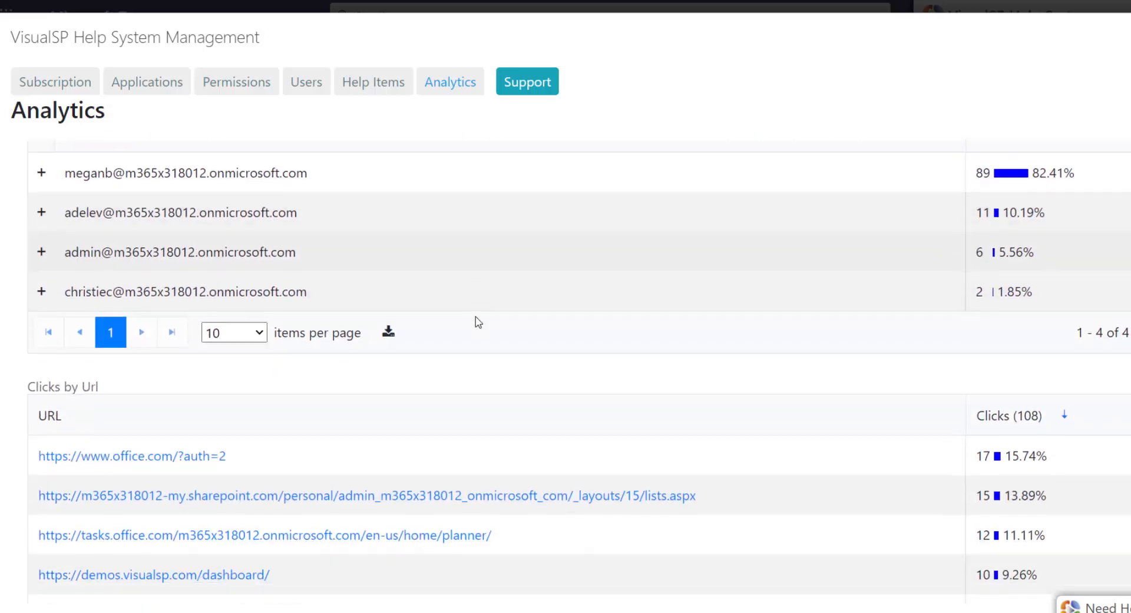
scroll(479, 323, down, 1)
scroll(551, 347, down, 5)
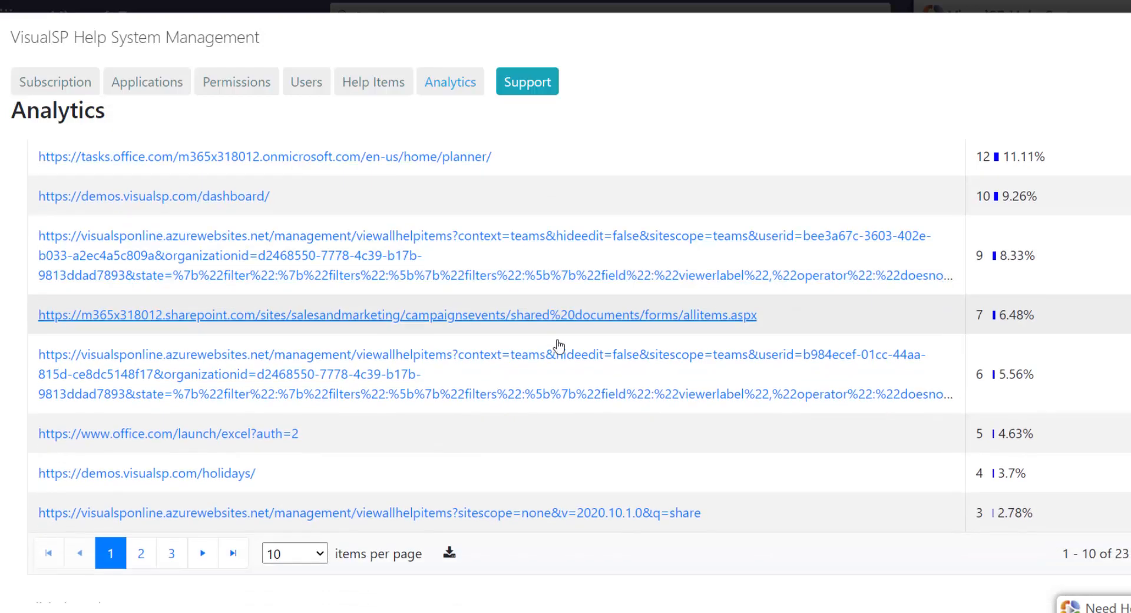
scroll(559, 346, down, 7)
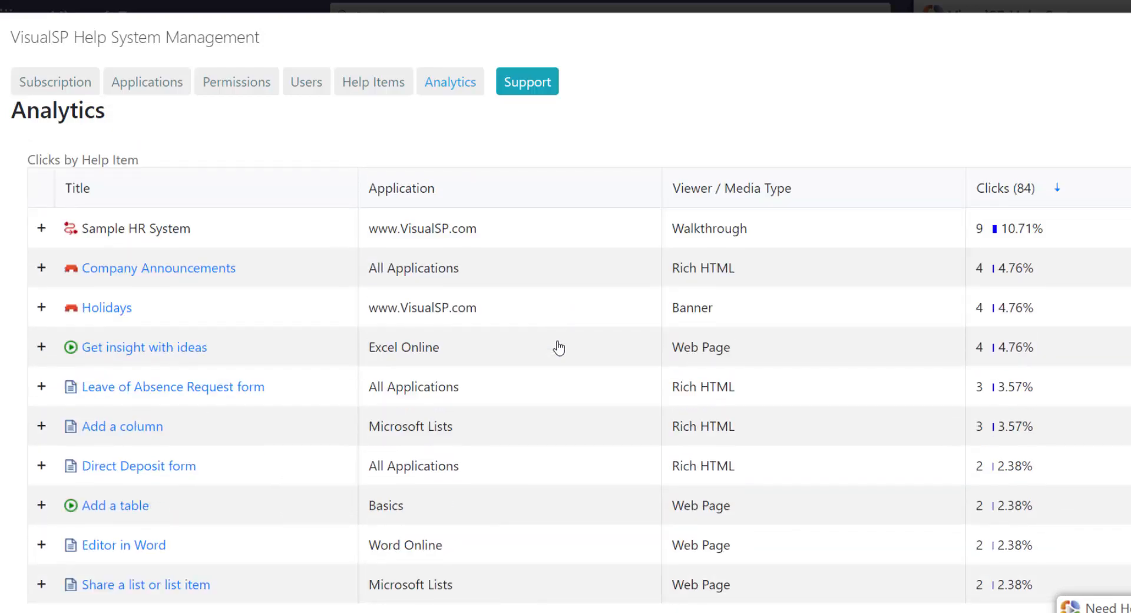
scroll(559, 348, down, 6)
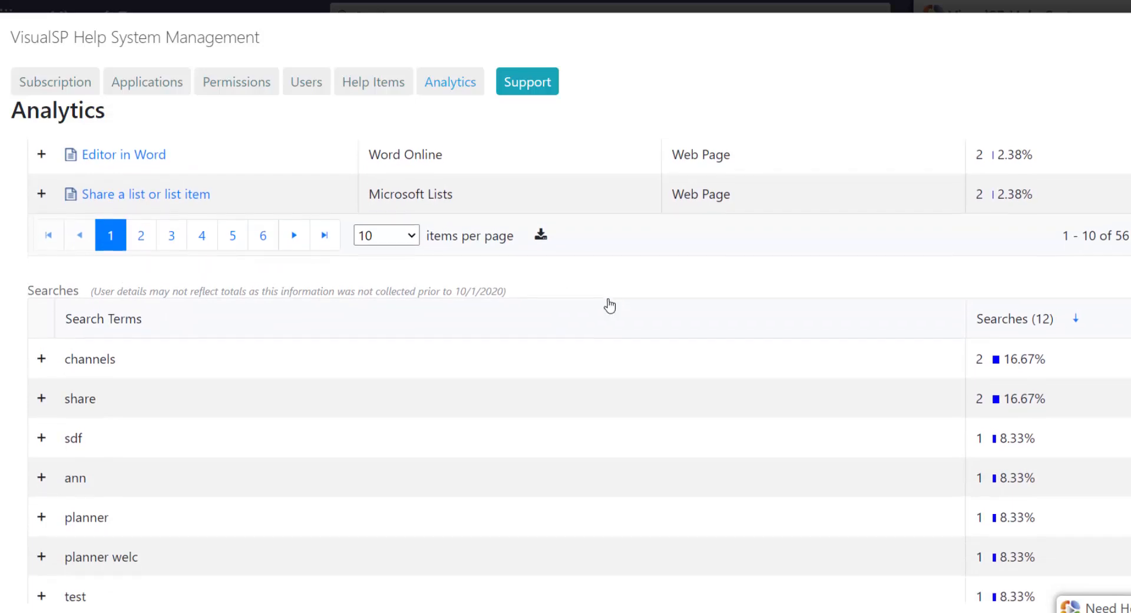
Expand the search term "share" in the Searches table to see which users searched for it
scroll(611, 304, down, 1)
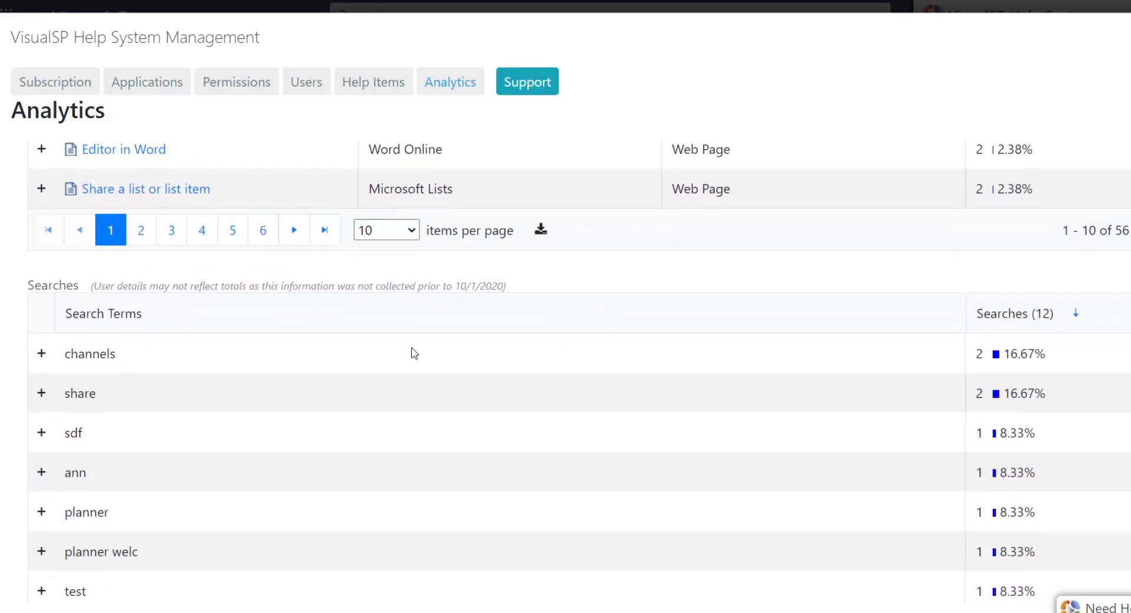
click(41, 393)
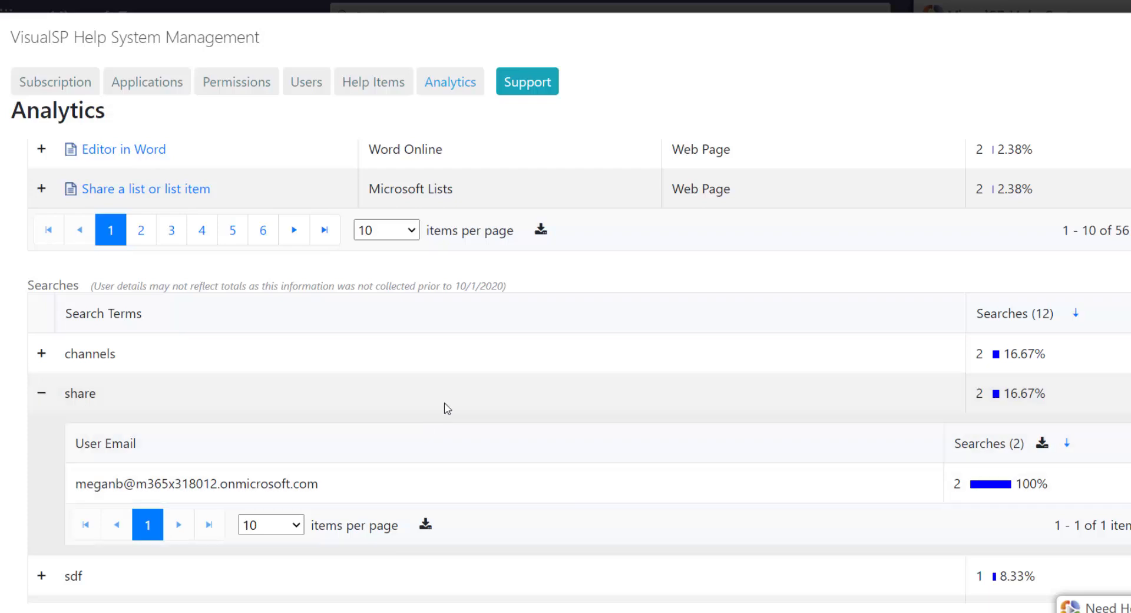
scroll(405, 390, down, 2)
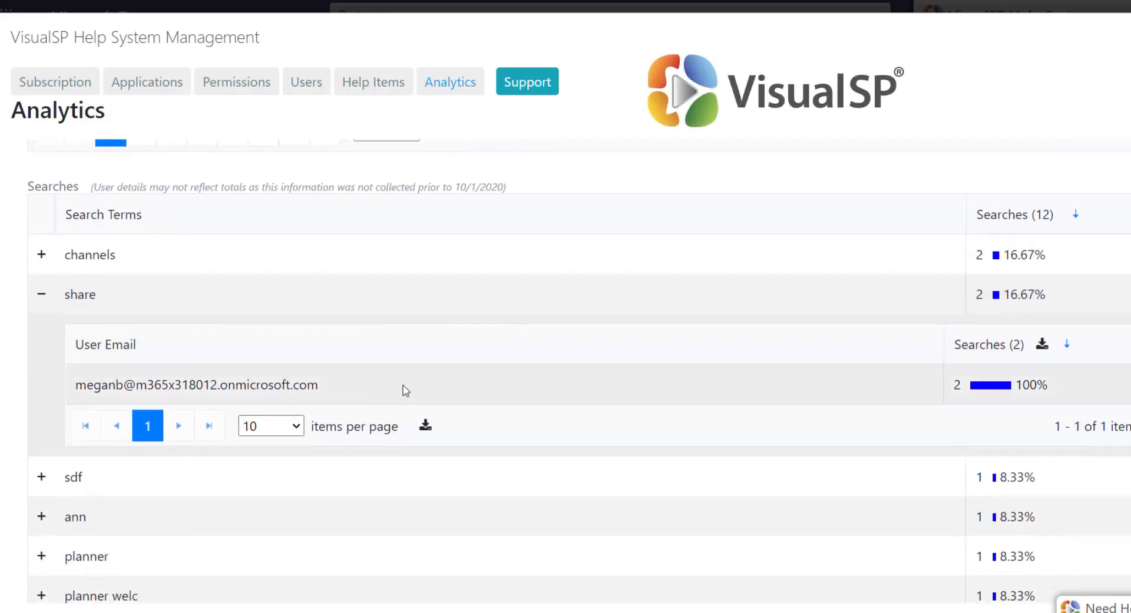